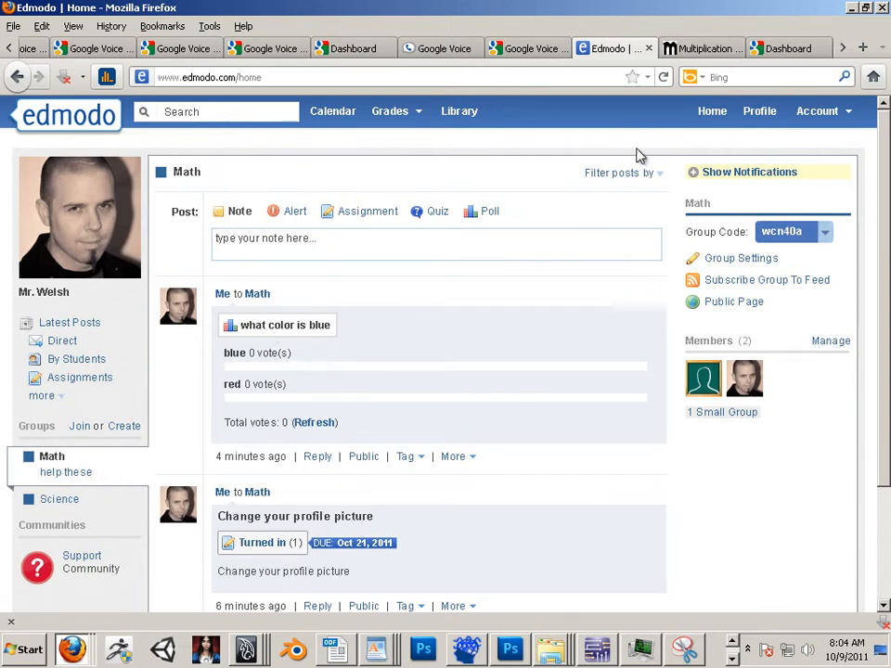
- Capture the math.com multiplication table with its heading as a rectangular snip in the Snipping Tool
left_click(706, 52)
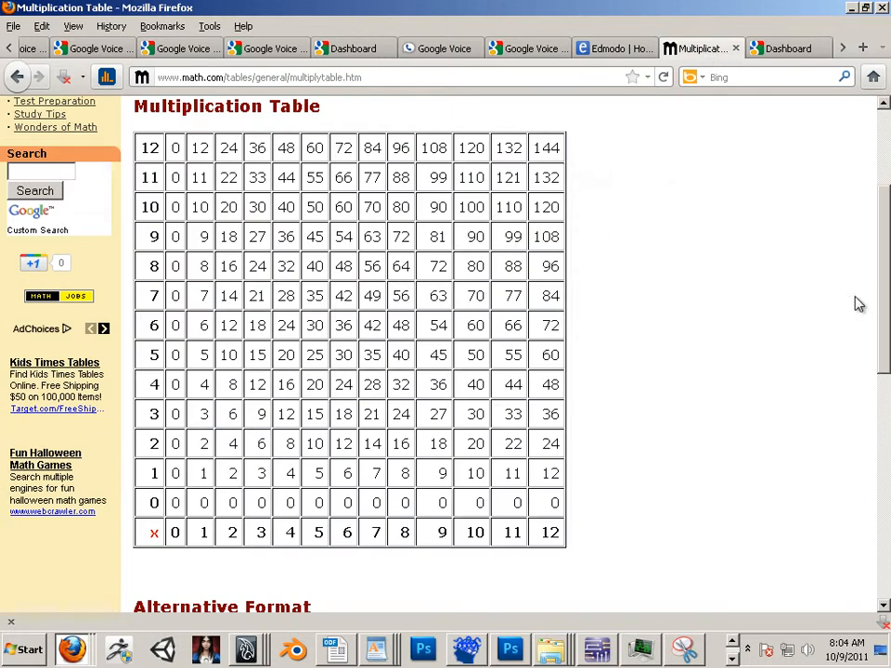
left_click_drag(884, 290, 885, 284)
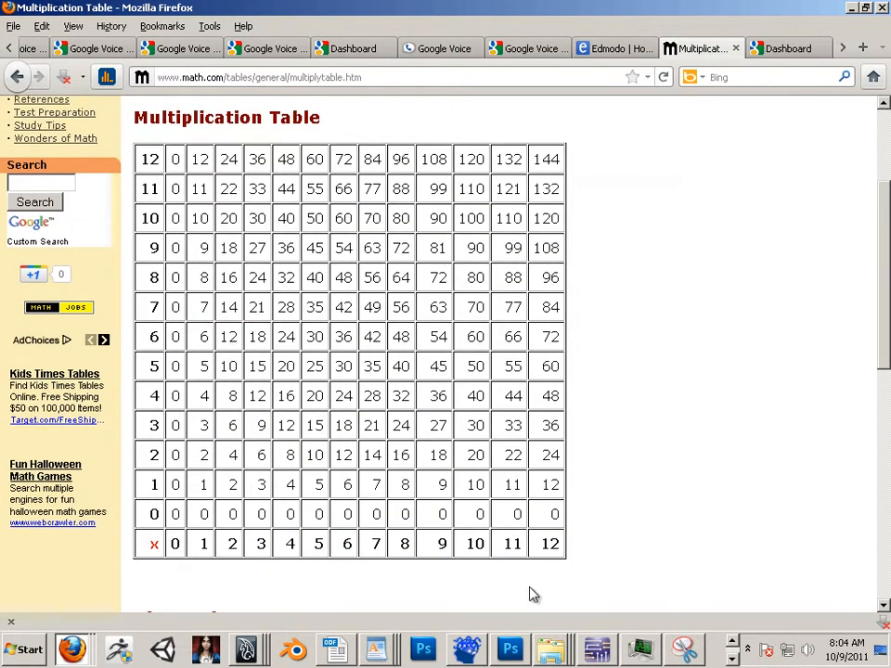
left_click(14, 656)
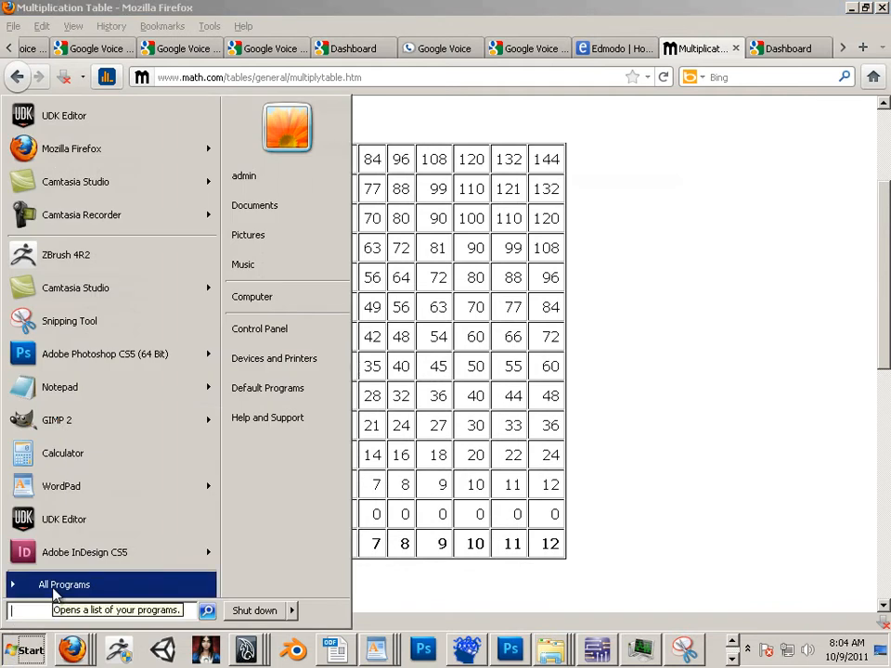
left_click(25, 592)
left_click(48, 585)
left_click(48, 587)
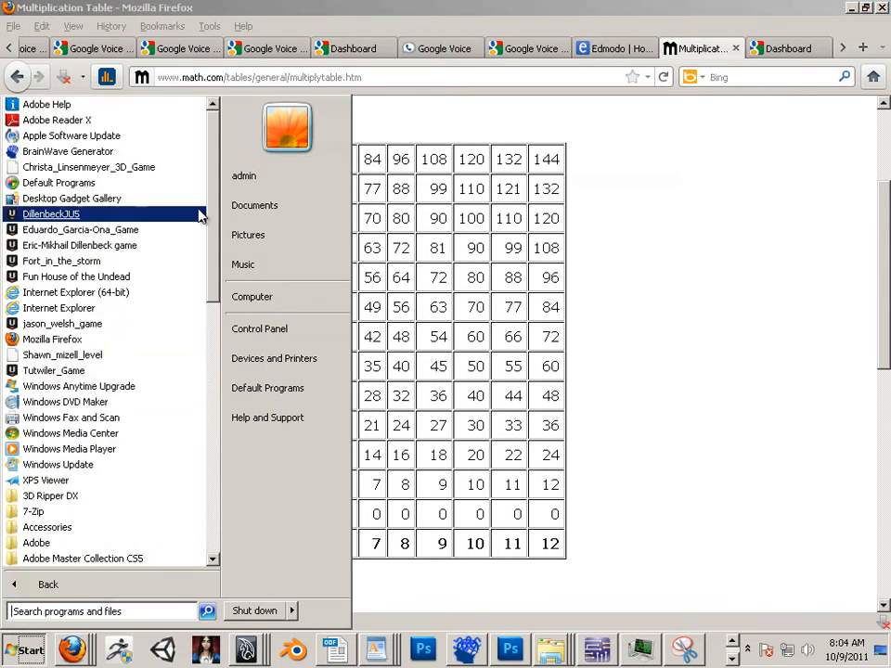
left_click(125, 527)
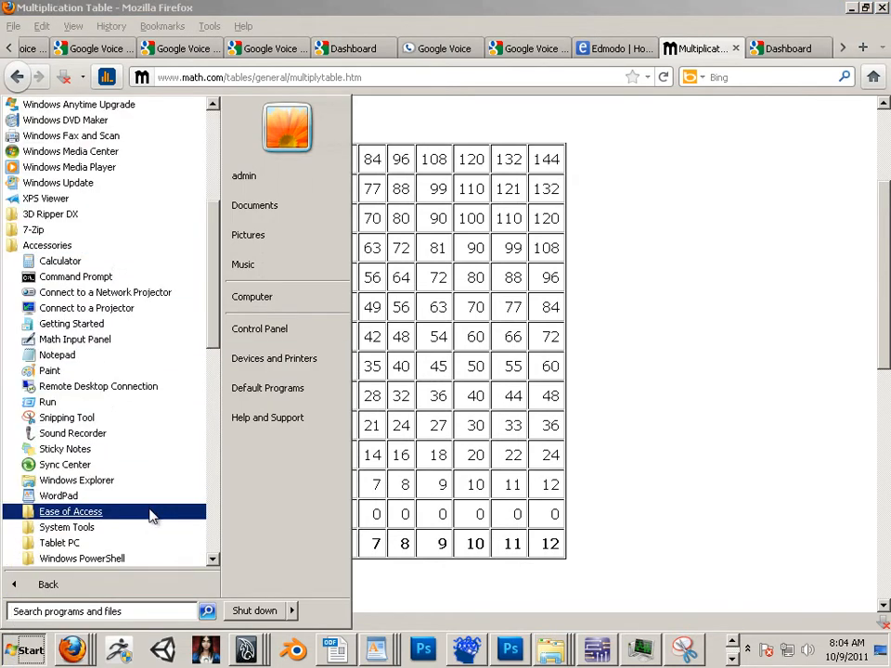
left_click(124, 419)
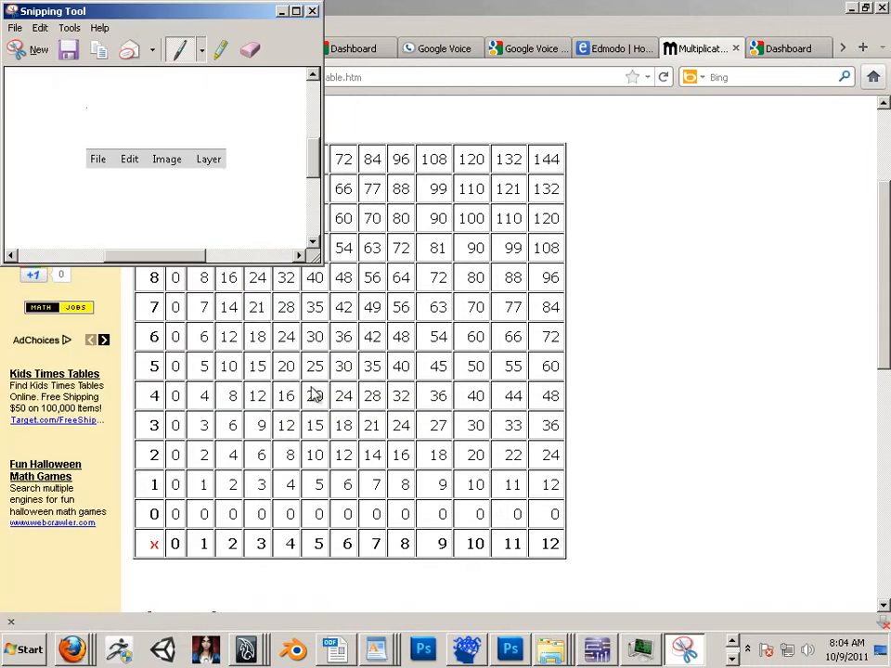
left_click(37, 52)
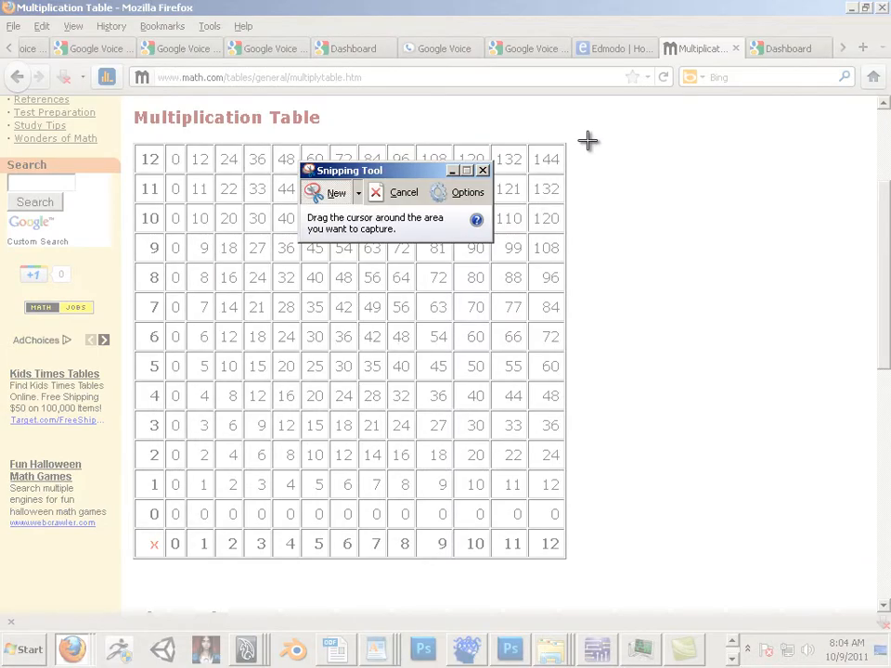
left_click_drag(583, 102, 126, 563)
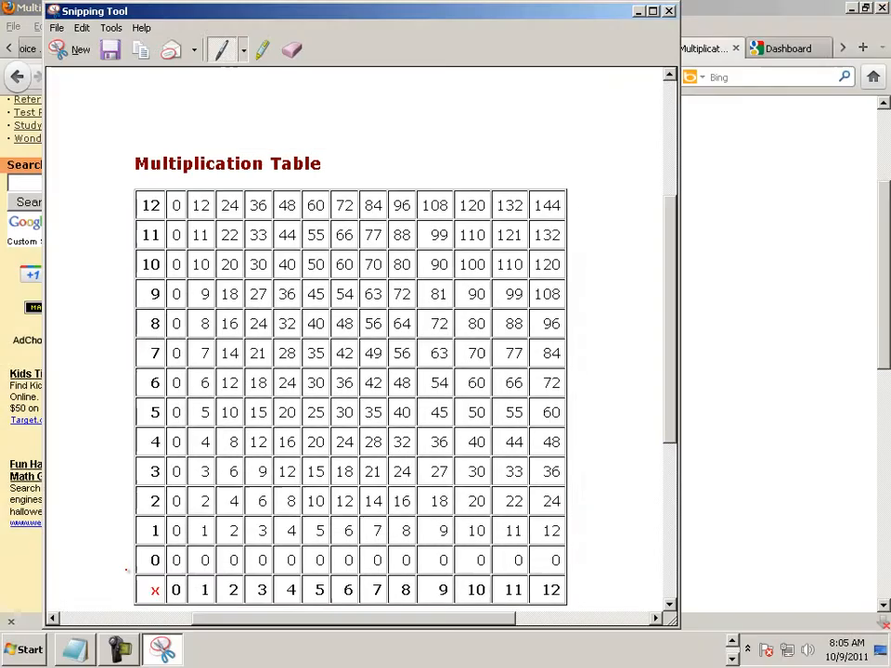
- Save the snip to the Desktop as a JPEG file named "mult table"
left_click(58, 28)
left_click(48, 67)
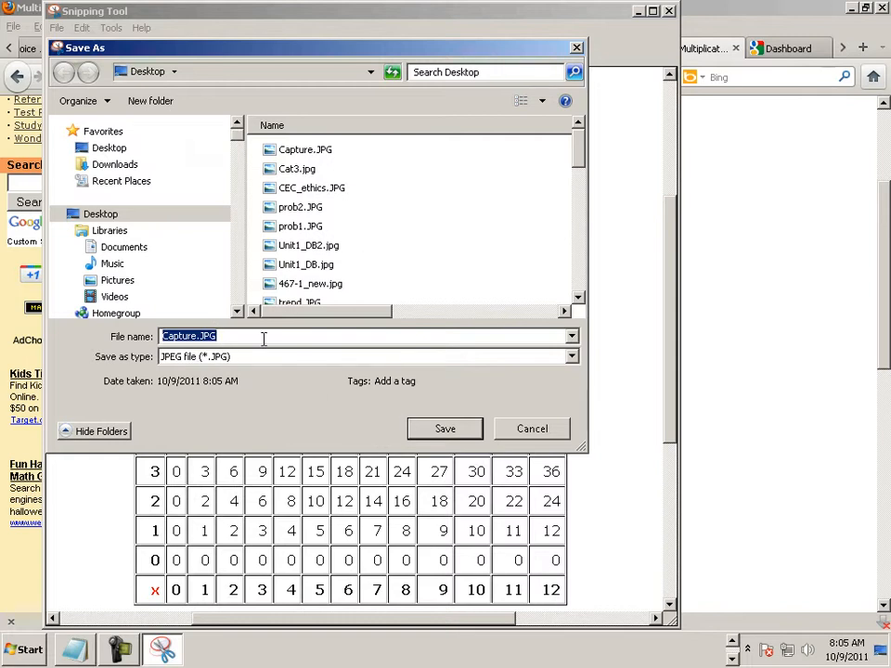
type("mu")
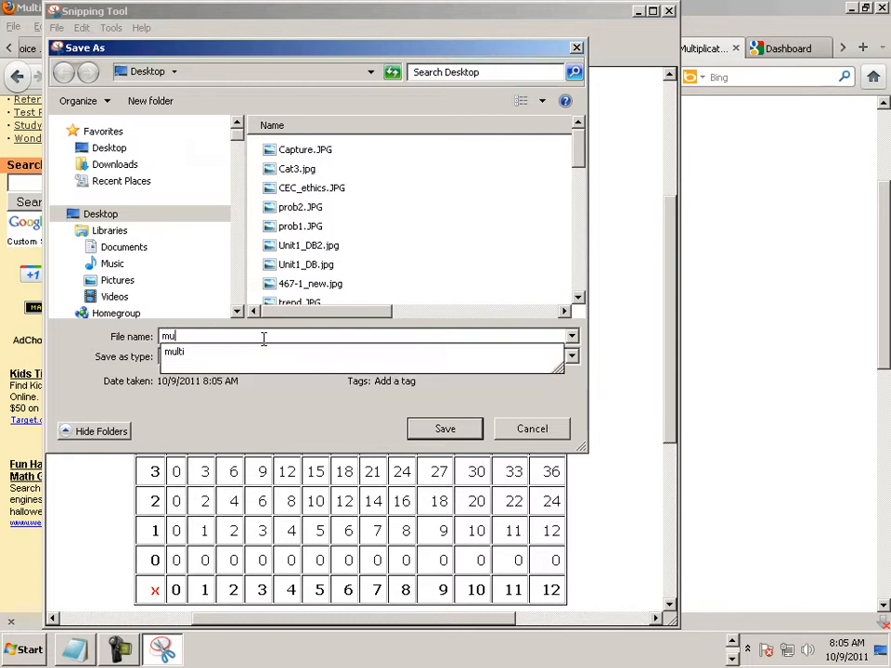
type("lt t")
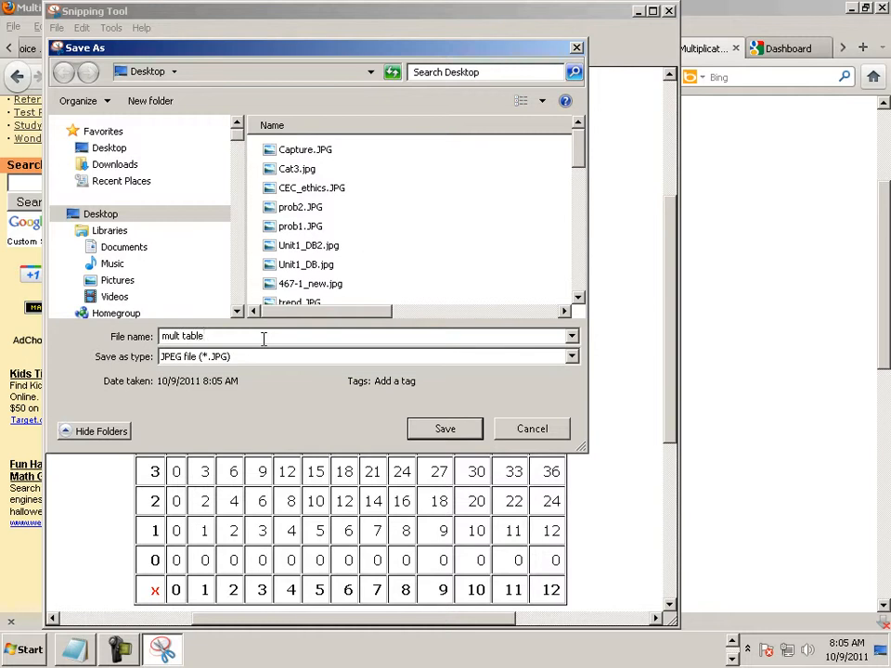
type("able")
left_click(471, 441)
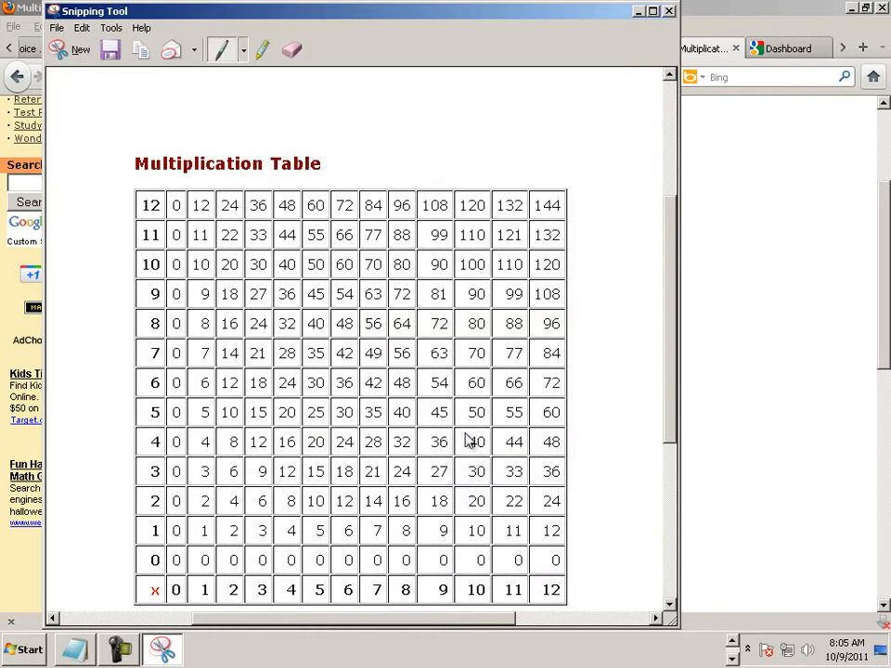
- Switch back to Edmodo in Firefox and write the note "use this" for the Math group
left_click(704, 320)
left_click(595, 51)
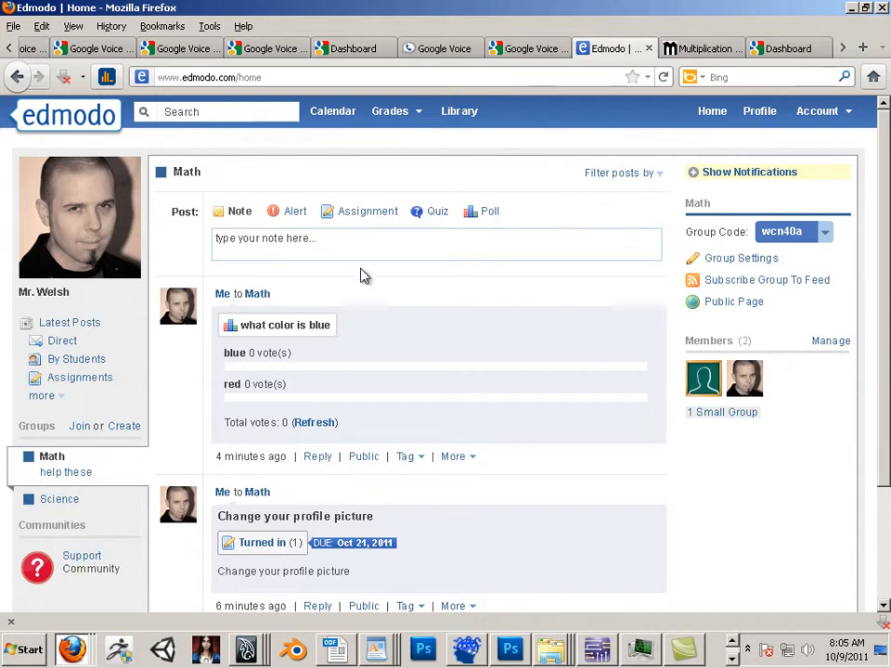
left_click(278, 246)
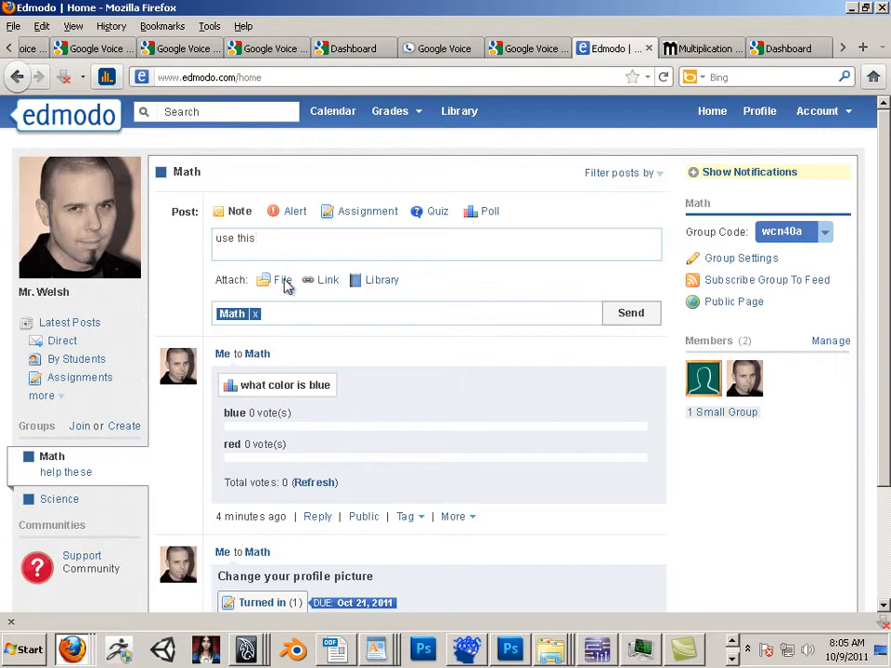
- Attach mult table.JPG from the Desktop to the note and send it to the Math group
left_click(284, 284)
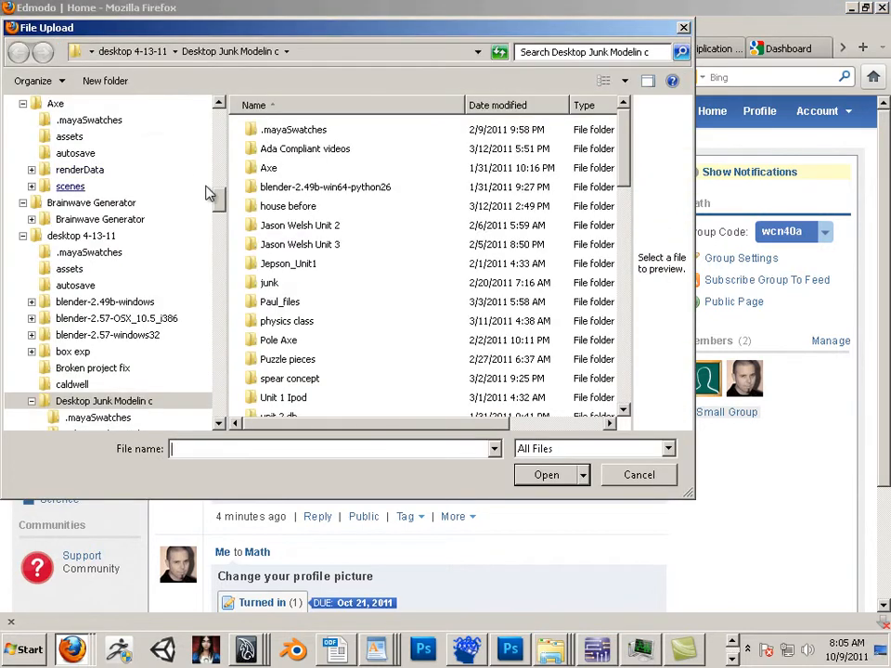
left_click_drag(220, 197, 217, 104)
left_click(74, 131)
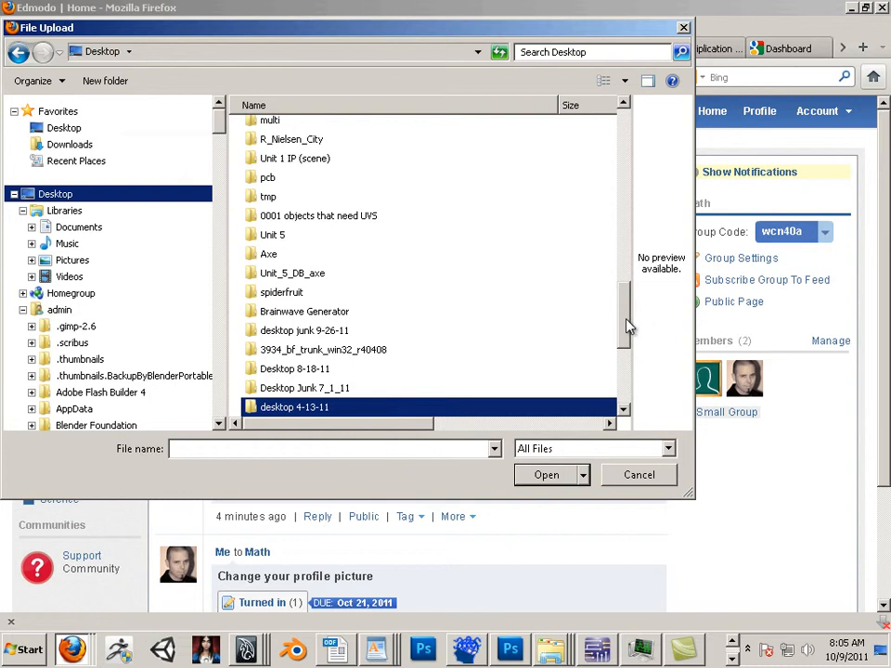
left_click_drag(627, 325, 590, 153)
left_click(276, 135)
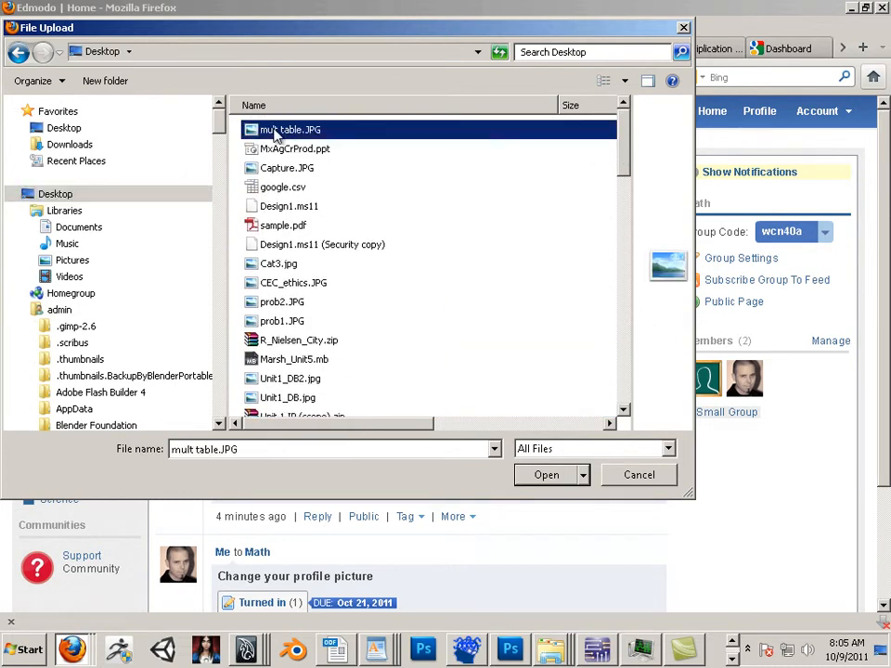
left_click(547, 476)
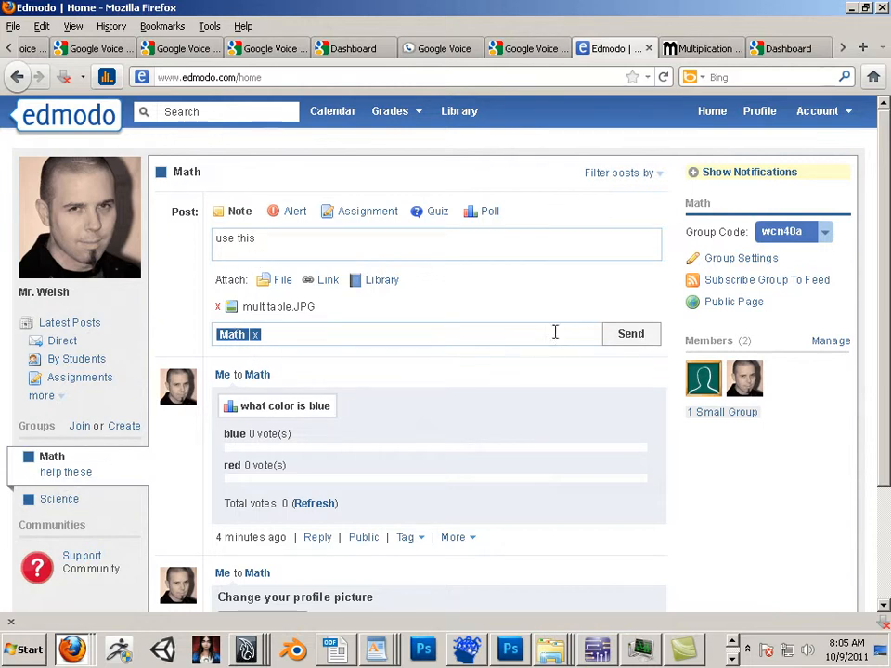
left_click(620, 338)
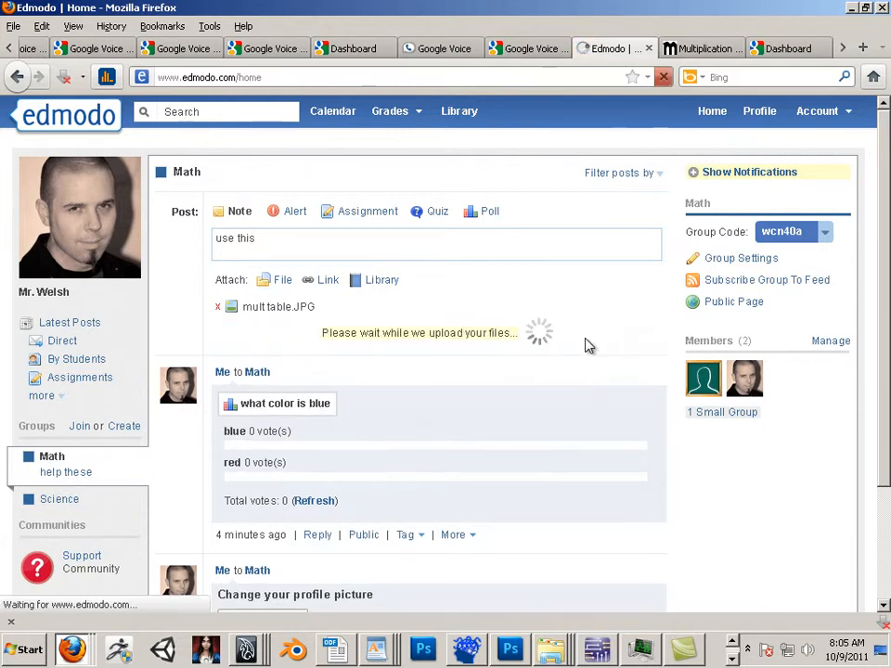
- View the multiplication table image from the new Math post at full size and close it
scroll(497, 378, "down", 4)
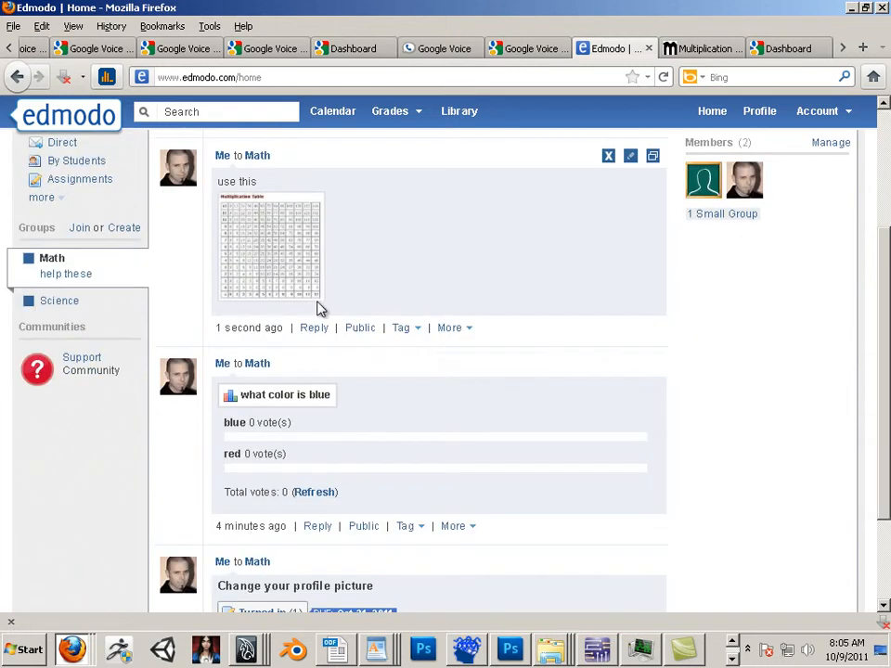
left_click(305, 271)
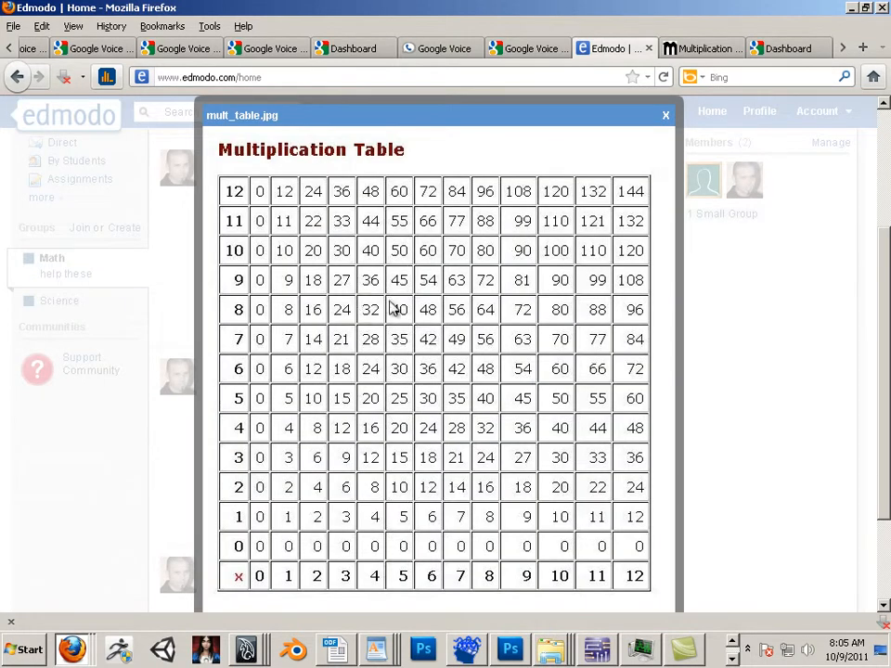
left_click(666, 118)
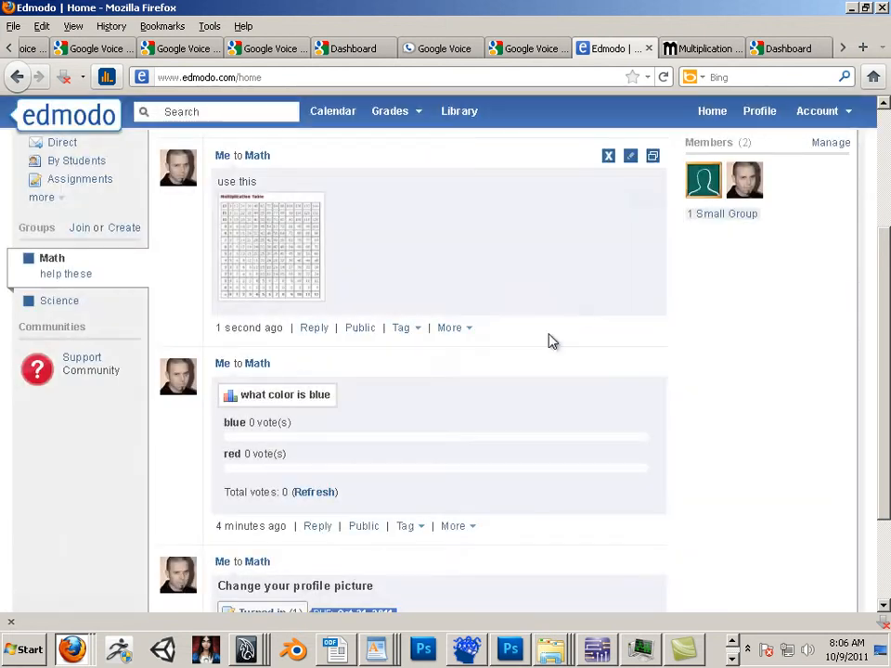
- Look through the Math group's feed, from the new note down to the profile picture assignment
scroll(539, 381, "up", 4)
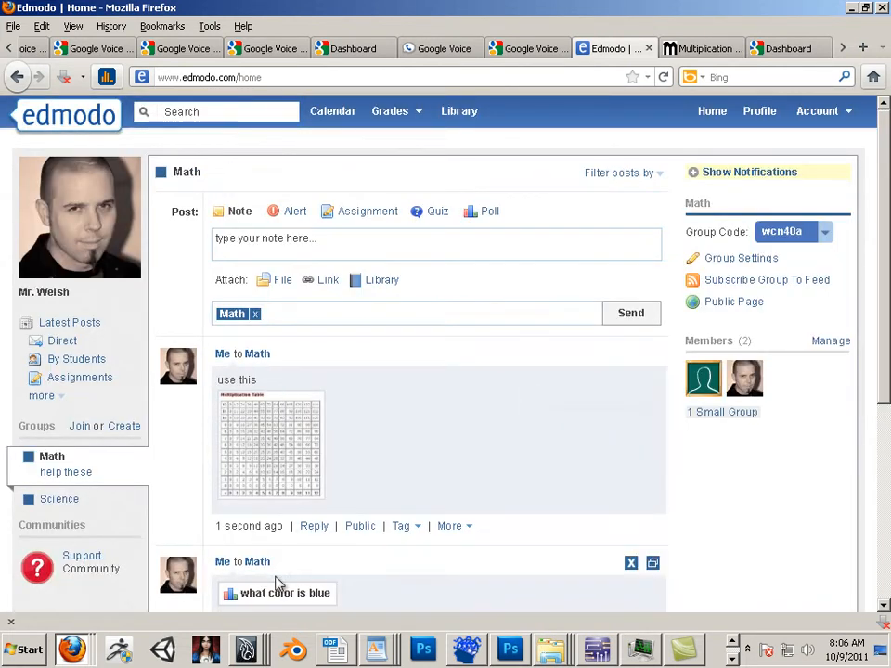
scroll(315, 548, "down", 5)
scroll(275, 413, "up", 5)
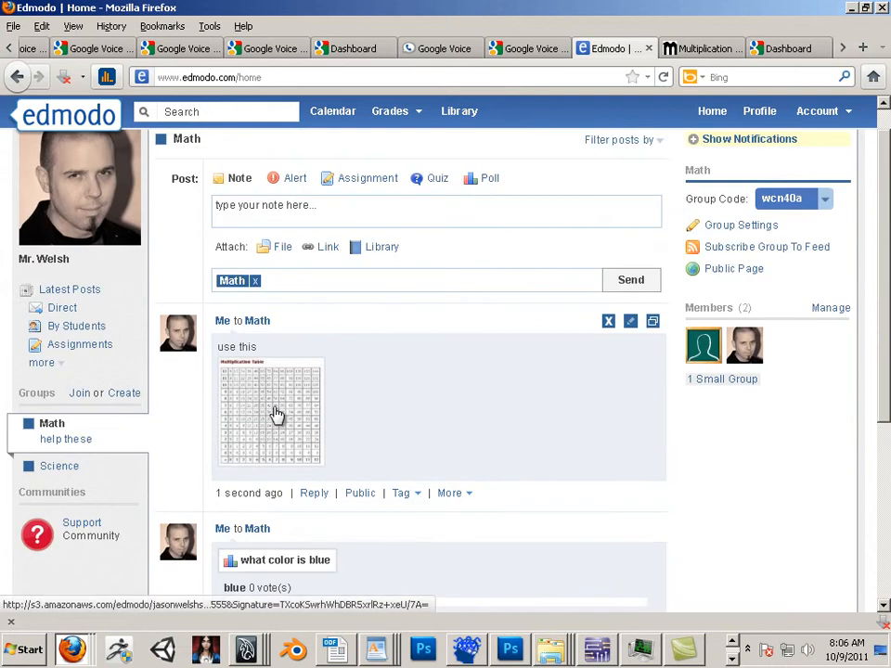
scroll(276, 416, "down", 5)
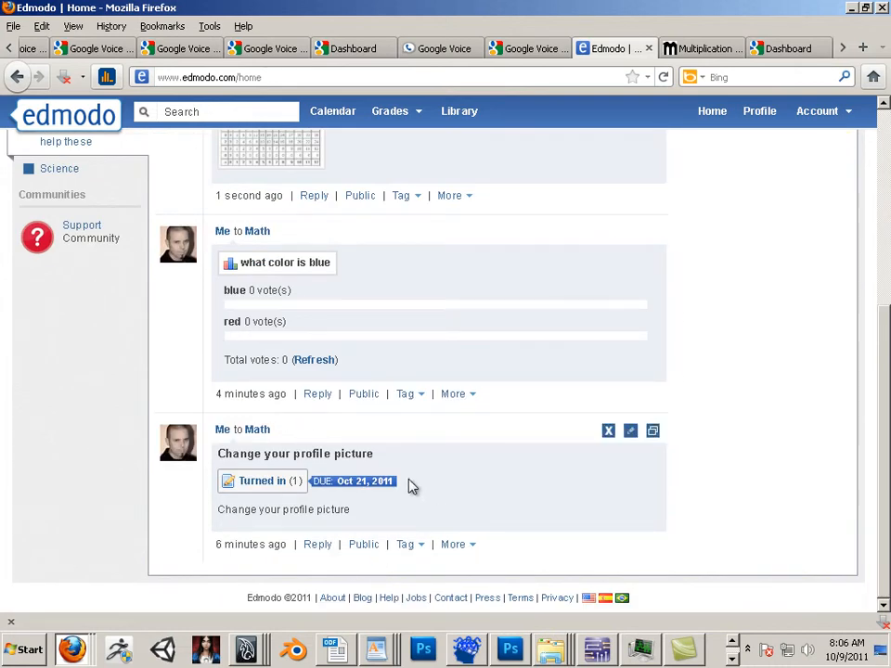
scroll(339, 555, "up", 4)
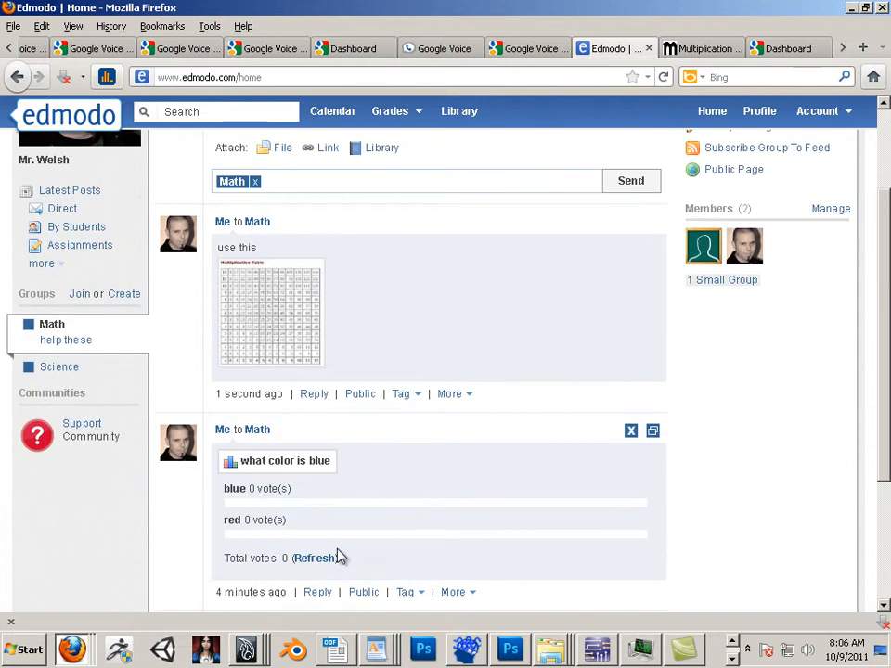
scroll(339, 555, "up", 3)
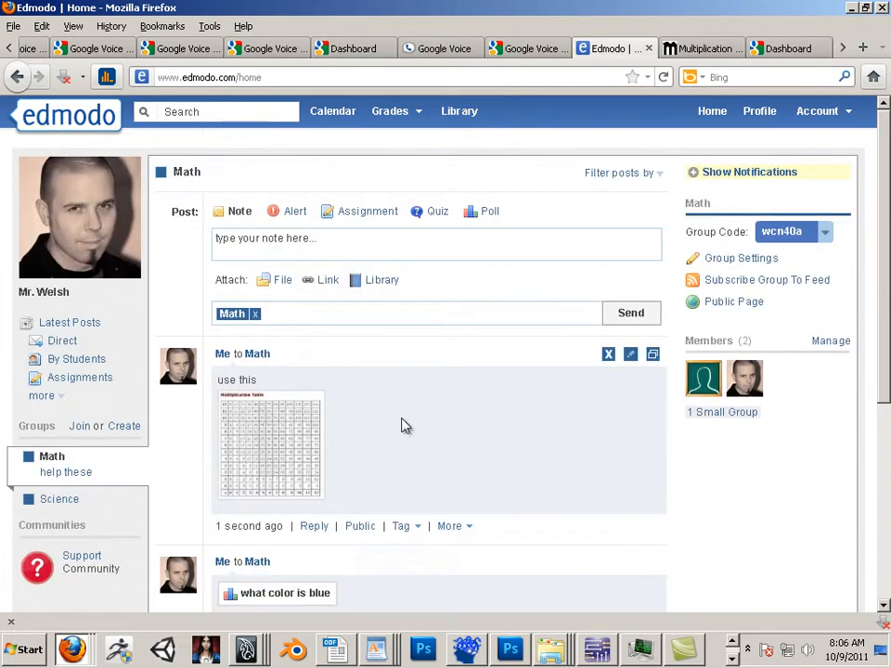
scroll(384, 465, "down", 7)
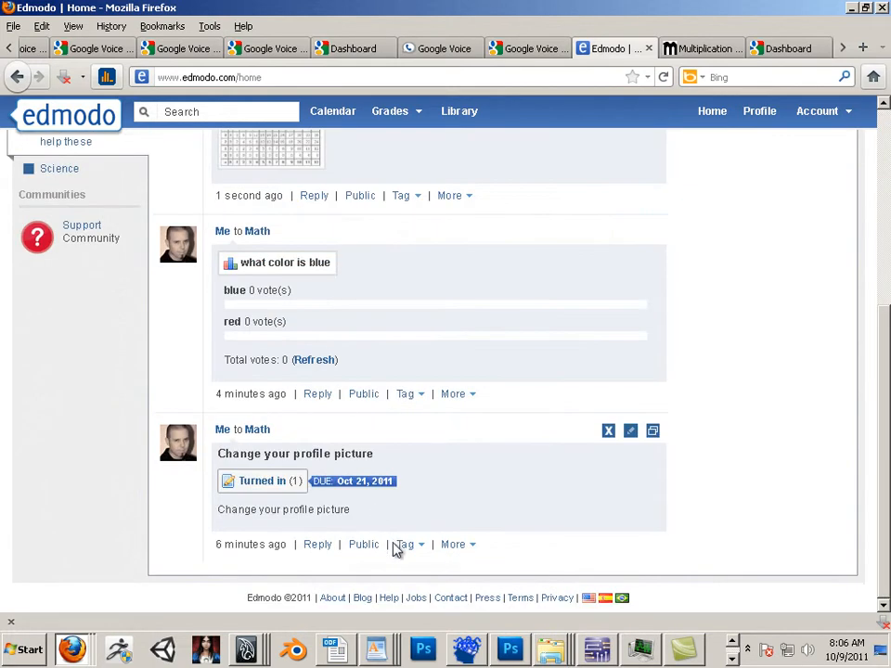
scroll(298, 380, "up", 7)
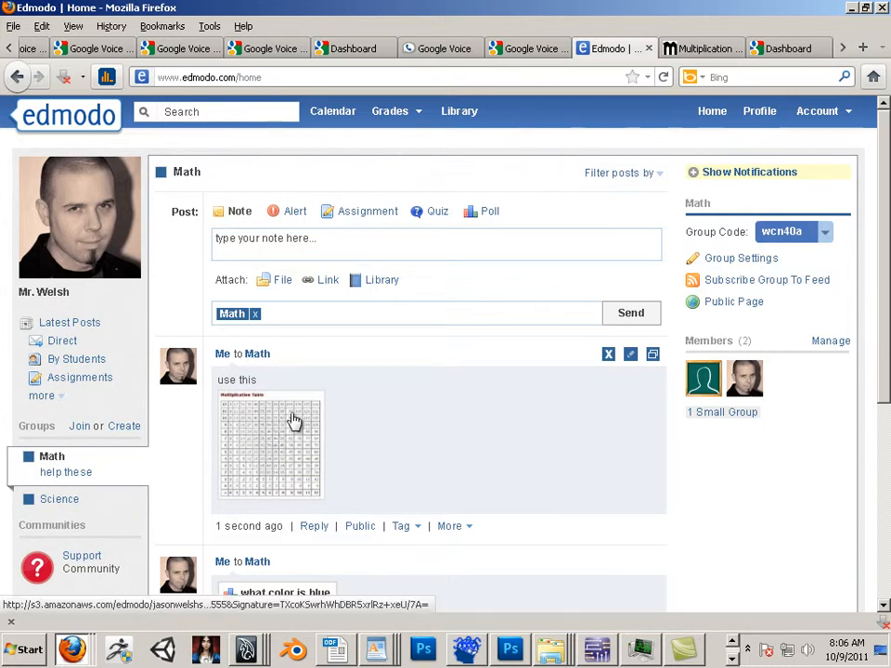
- Create a library folder named "Help for students" shared with the Math group
left_click(461, 113)
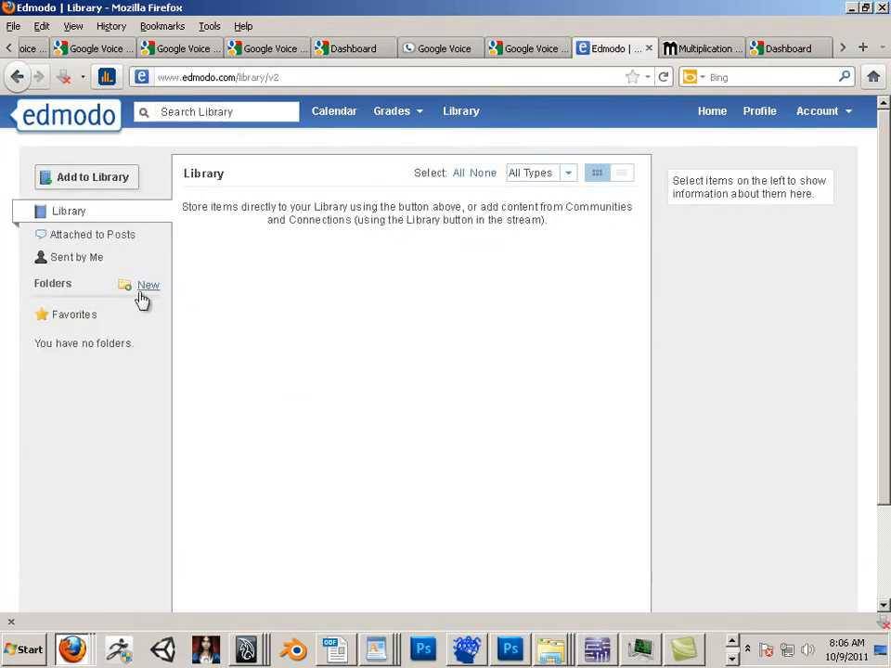
left_click(145, 286)
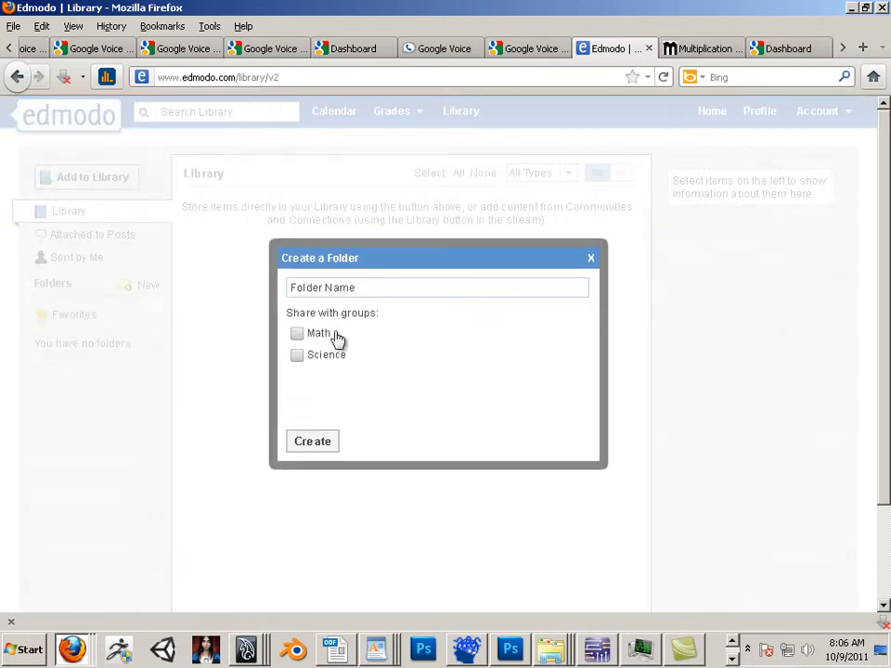
left_click(298, 336)
left_click(368, 289)
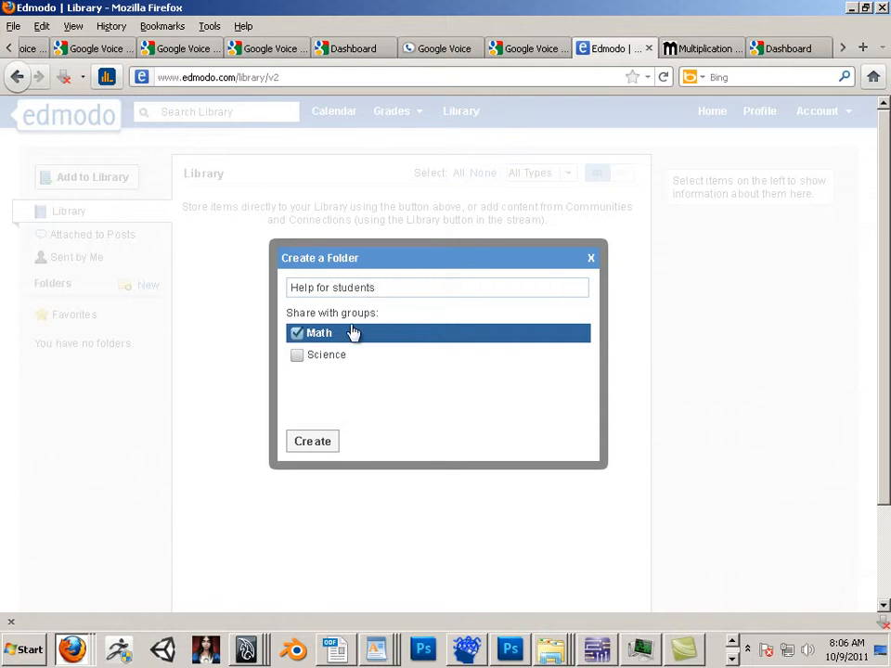
left_click(312, 442)
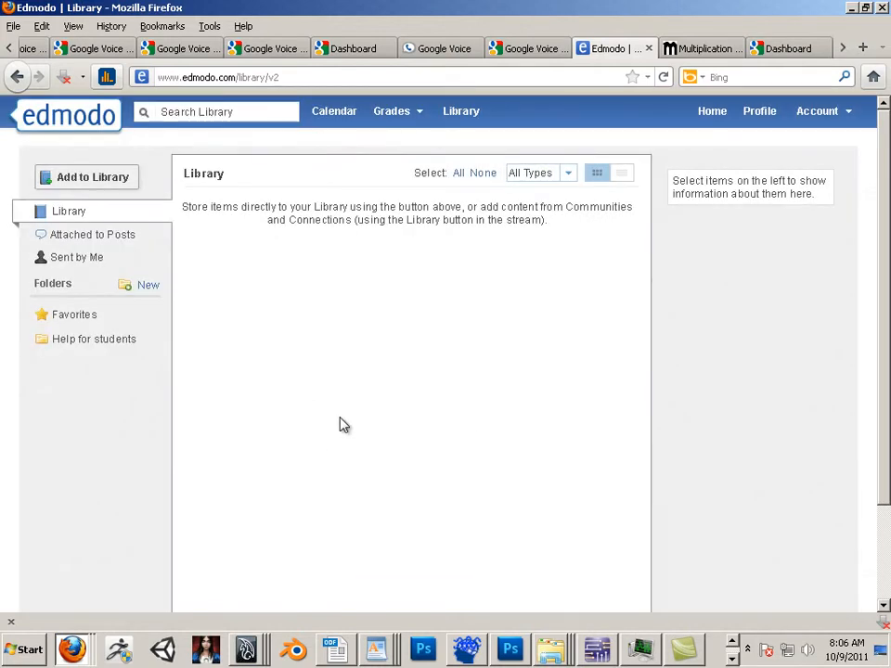
- Upload mult table.JPG from the computer and add it to the library
left_click(108, 185)
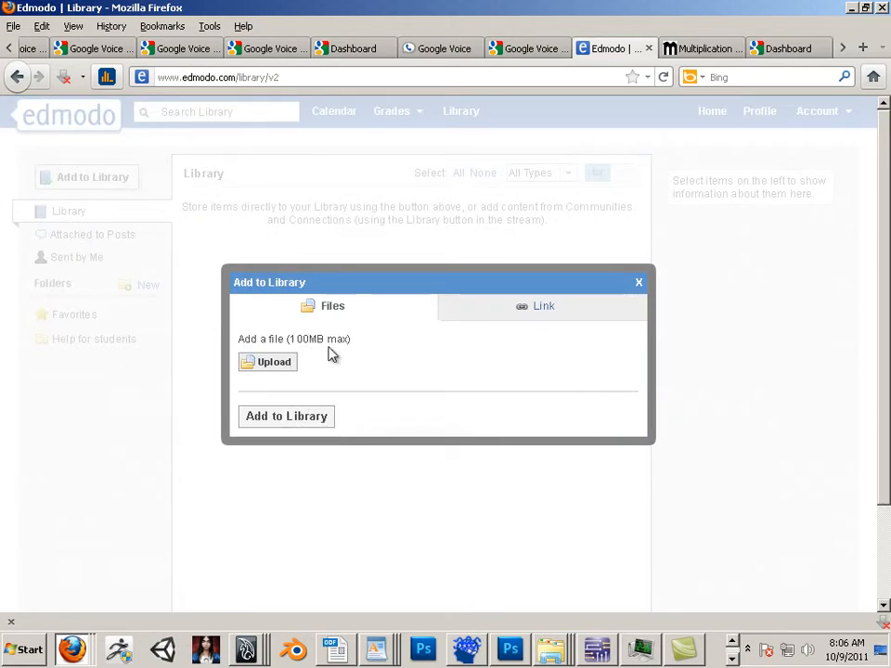
left_click(275, 363)
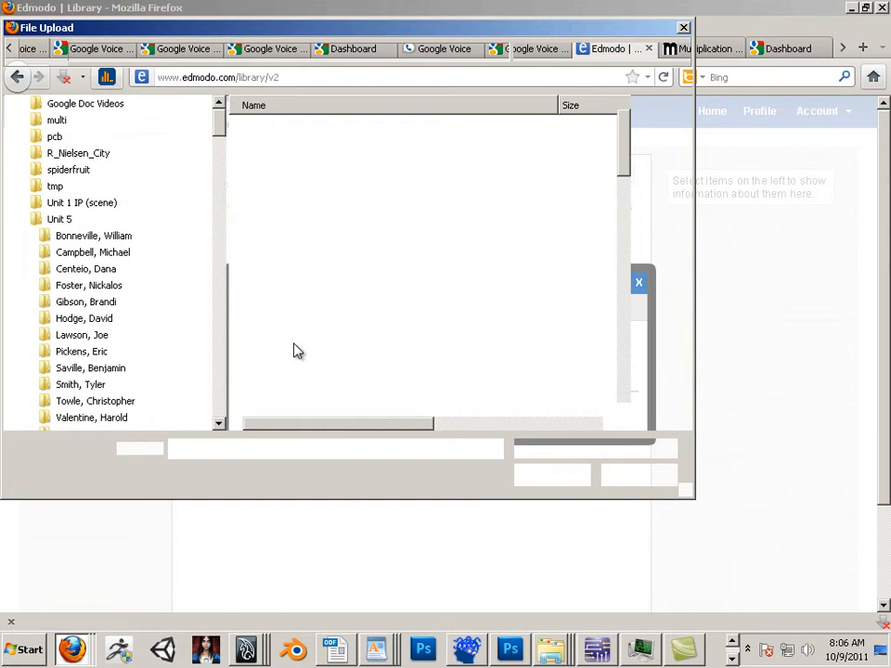
left_click(312, 130)
left_click(546, 476)
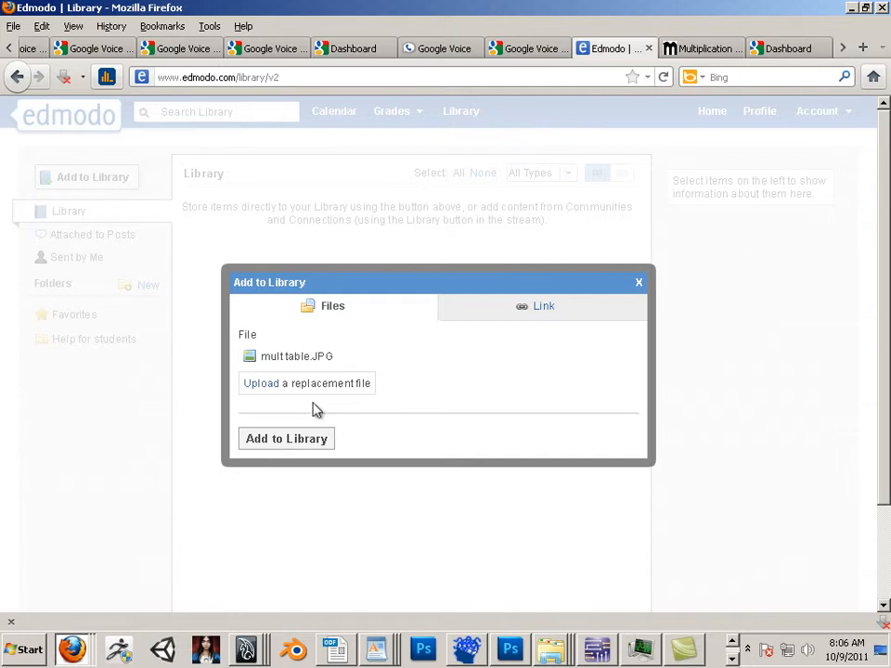
left_click(294, 446)
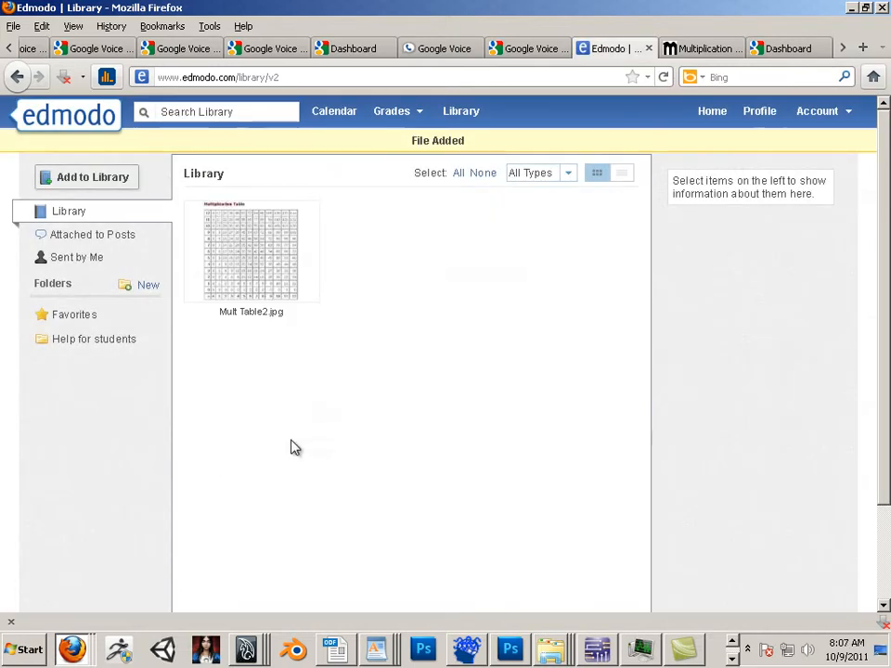
- Select Mult Table2.jpg in the library and examine its details and available options
left_click(259, 278)
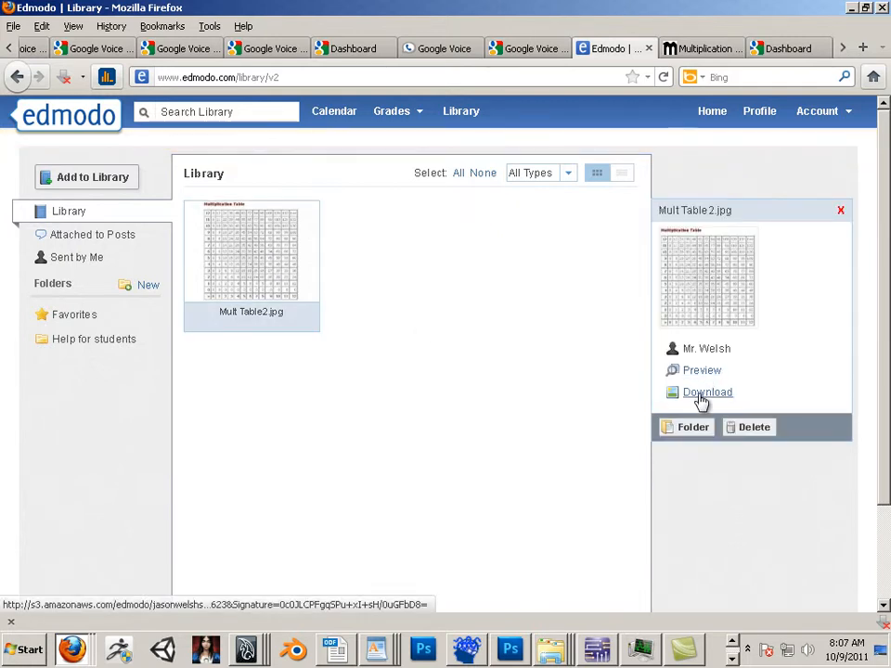
left_click(268, 243)
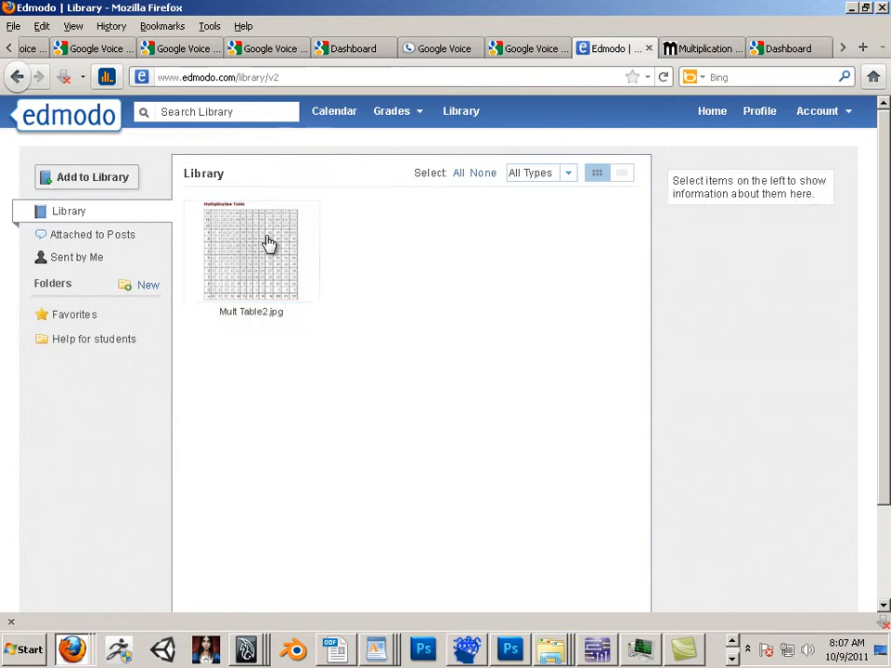
left_click(268, 242)
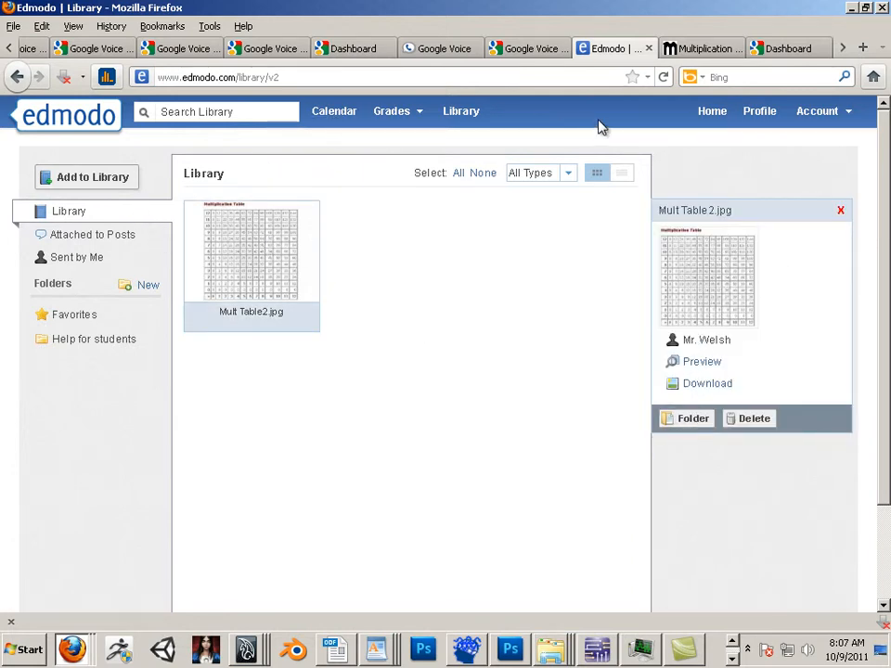
- Send the Math group a note reading "use this" with Mult Table2.jpg attached from the library
left_click(710, 111)
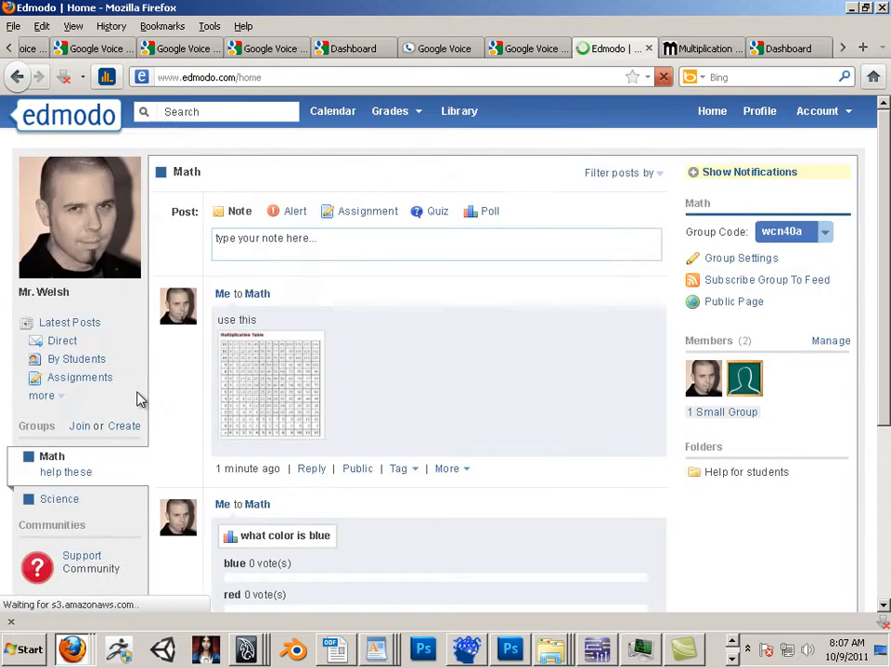
left_click(52, 459)
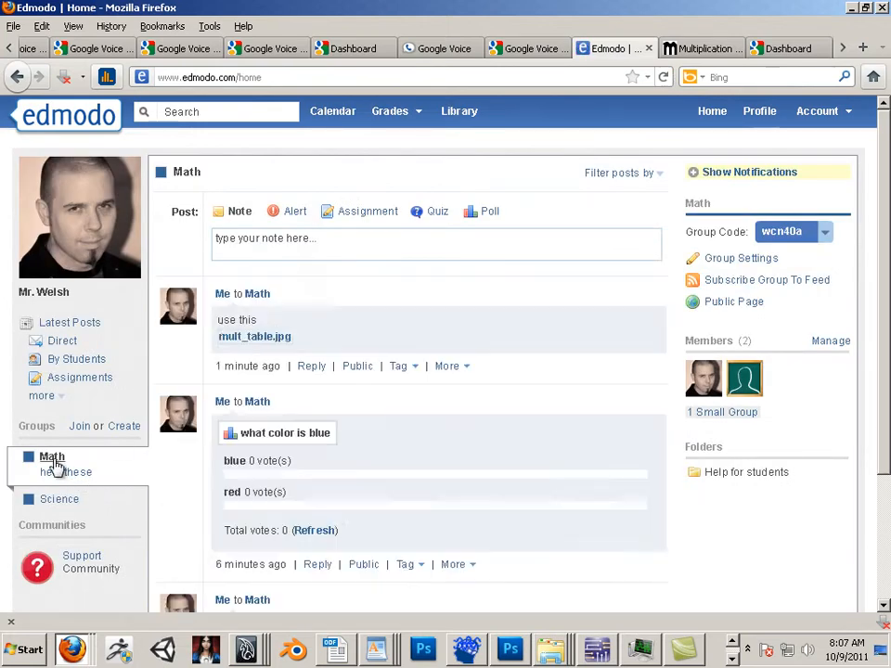
left_click(280, 248)
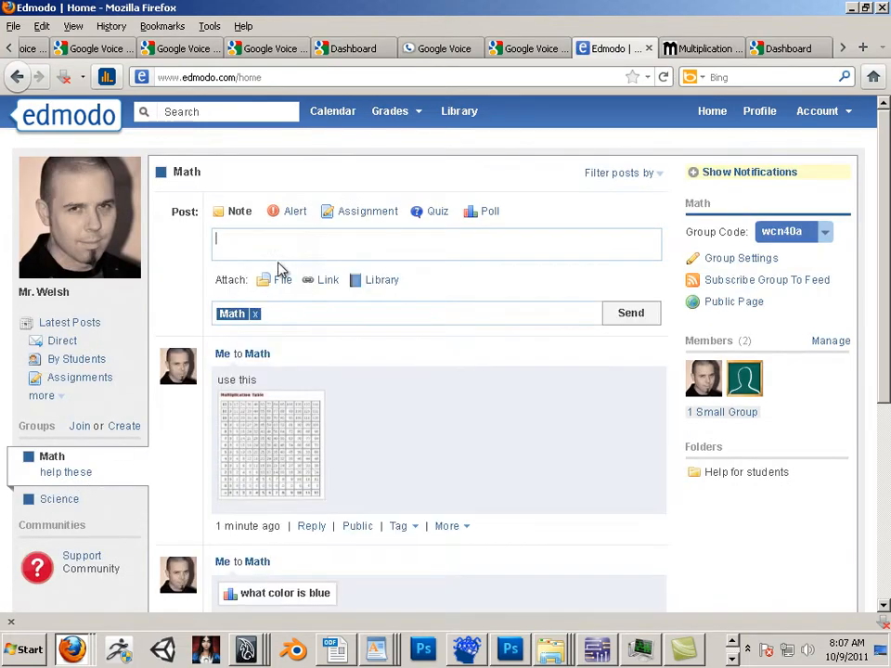
left_click(369, 287)
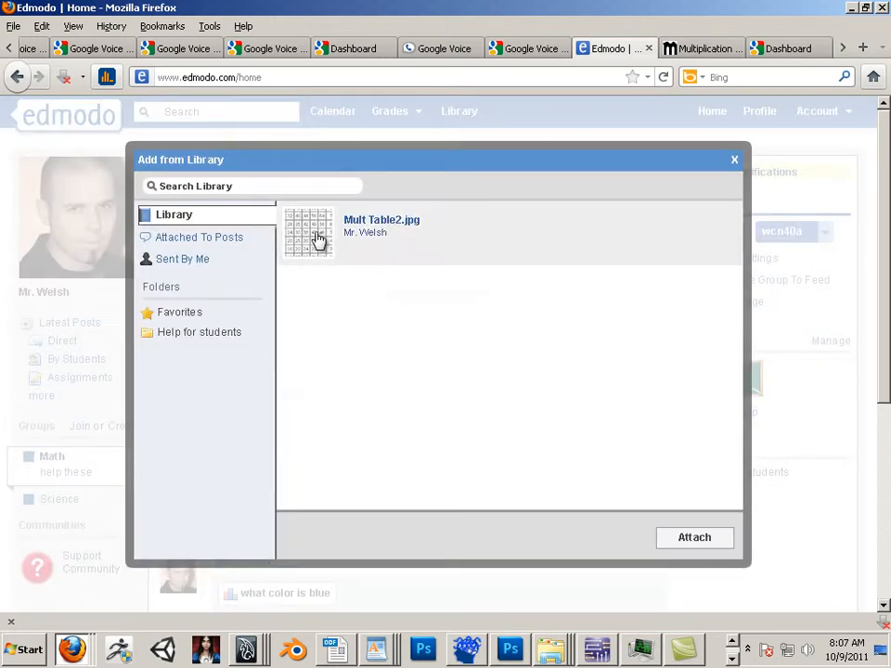
left_click(319, 241)
left_click(696, 544)
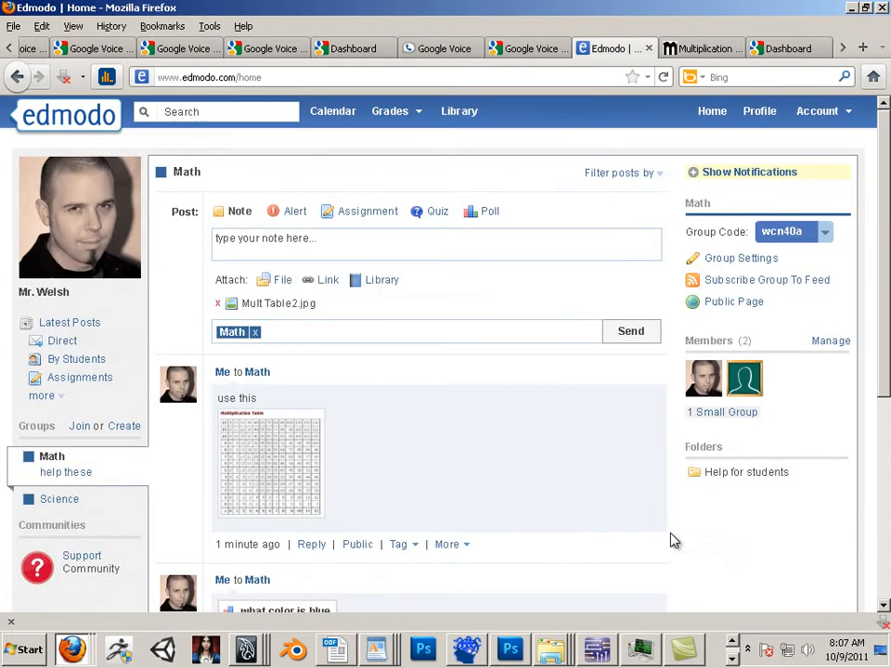
left_click(255, 242)
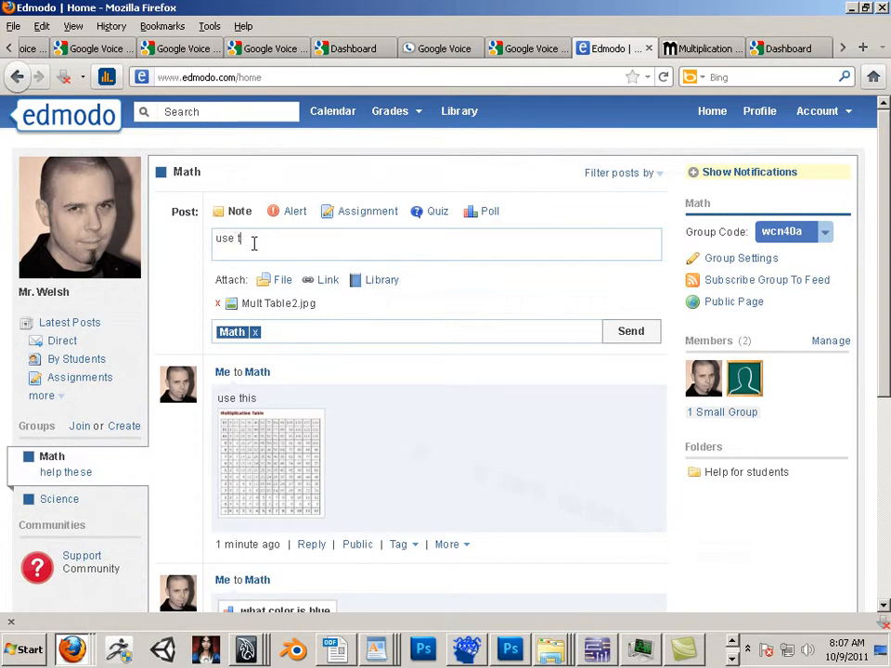
left_click(623, 336)
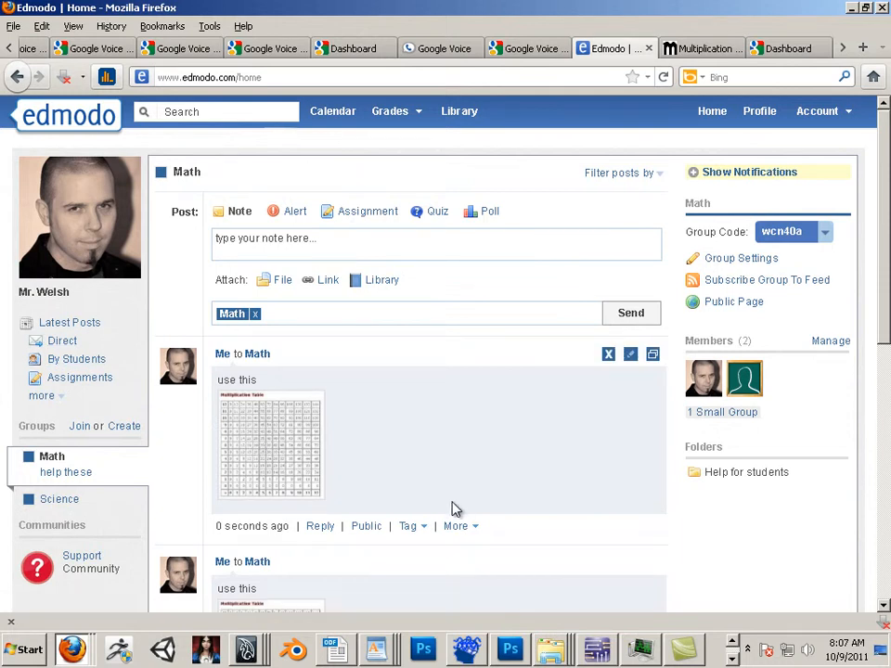
- View the multiplication table from the newest Math post at full size, close it and look over the feed
left_click(248, 436)
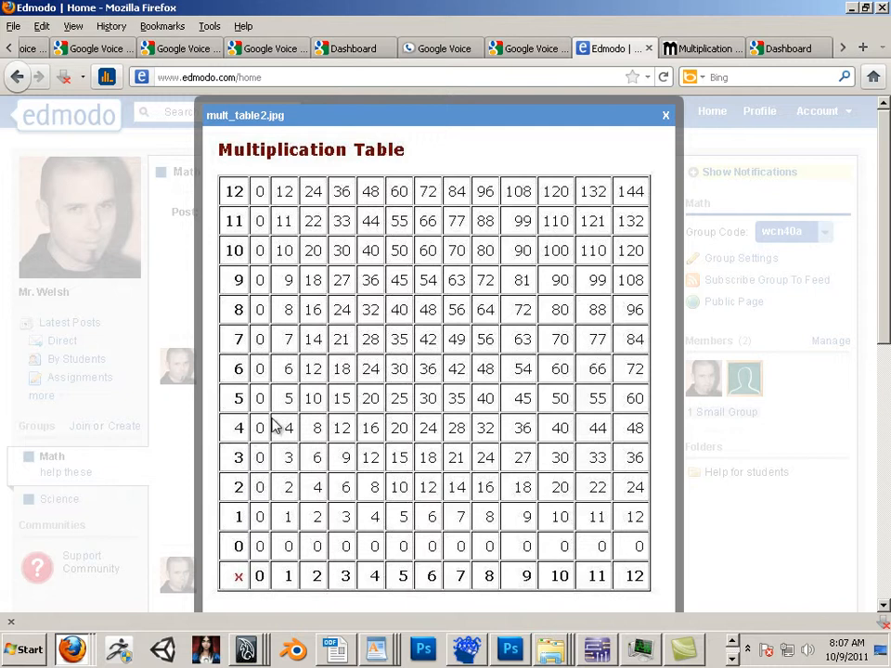
left_click(666, 116)
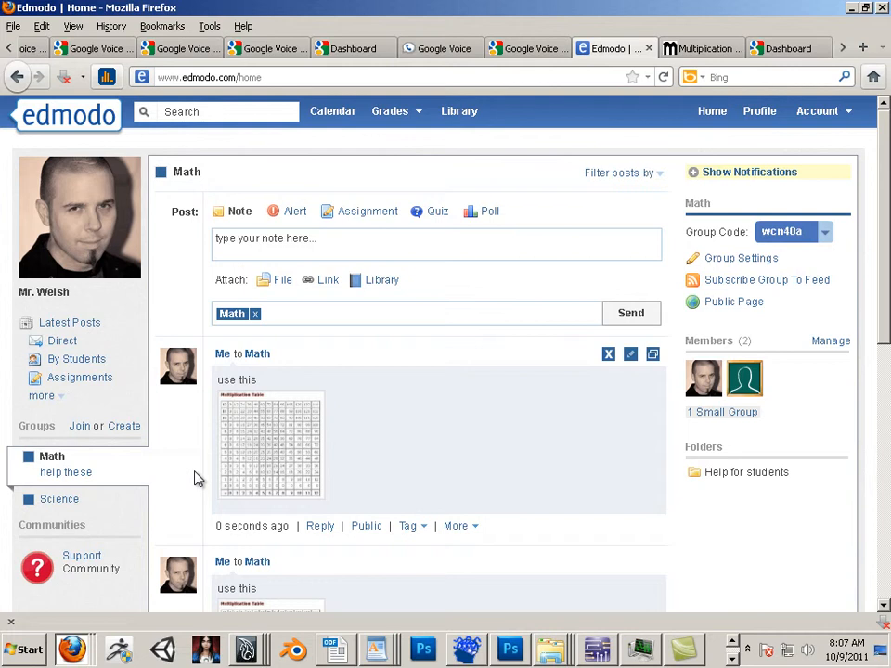
scroll(195, 478, "down", 2)
left_click(279, 240)
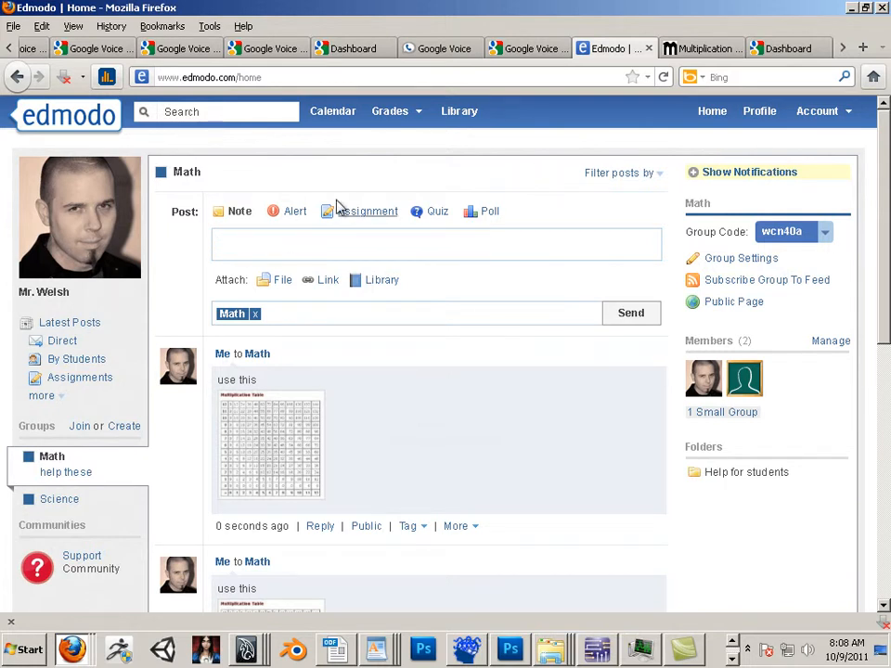
left_click(263, 51)
left_click(252, 78)
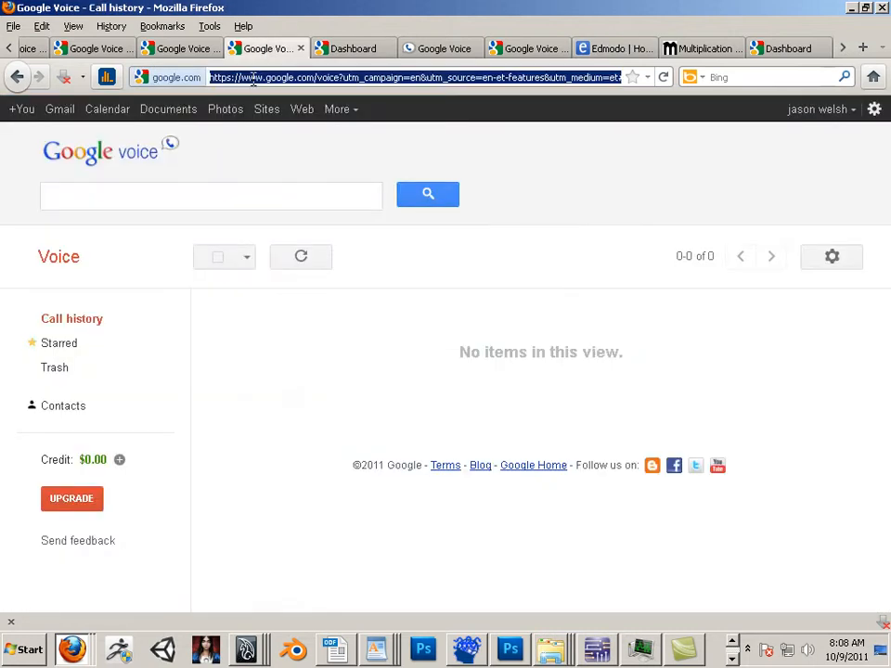
type("www.you")
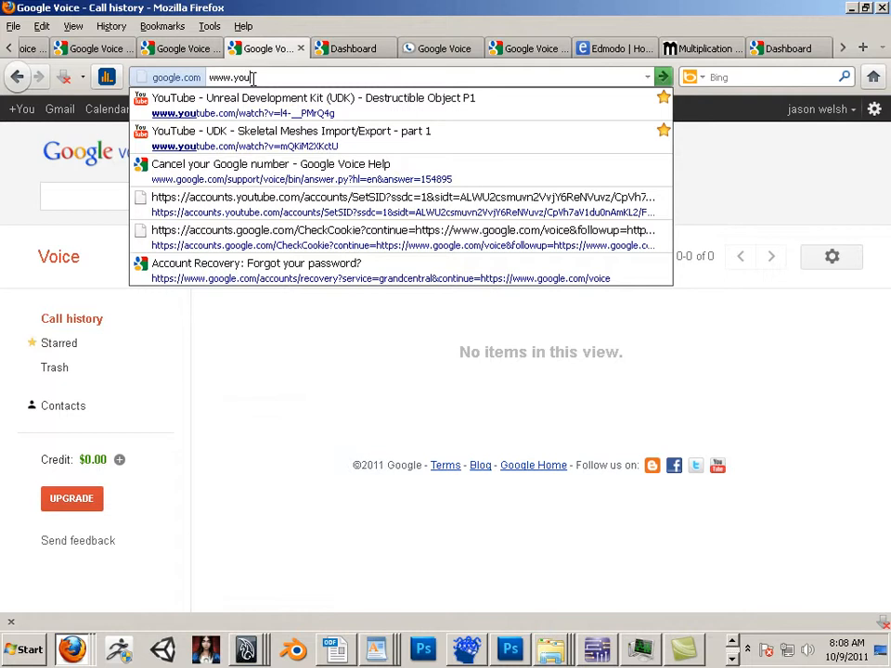
type("tube")
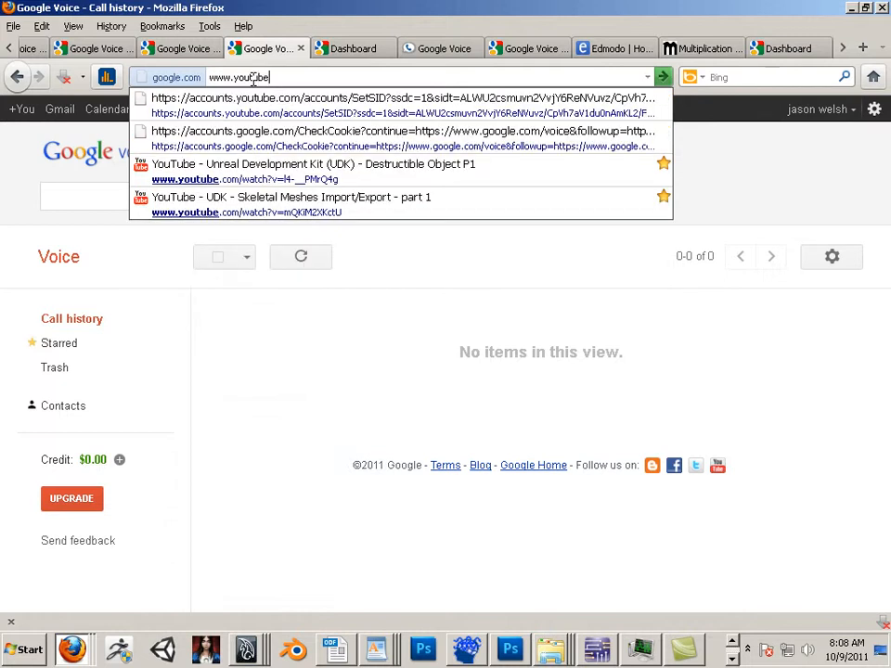
type(".co")
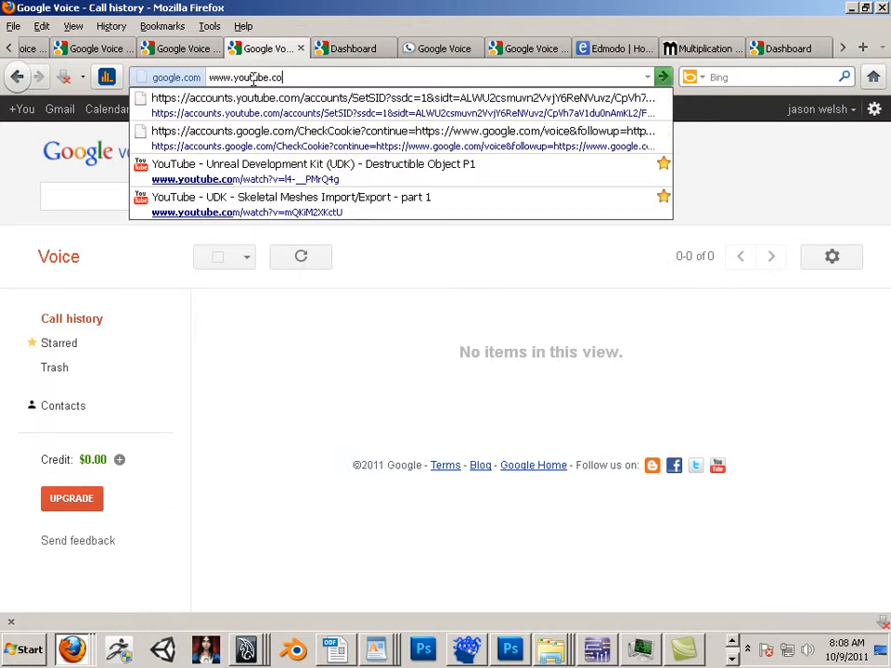
type("m/canned")
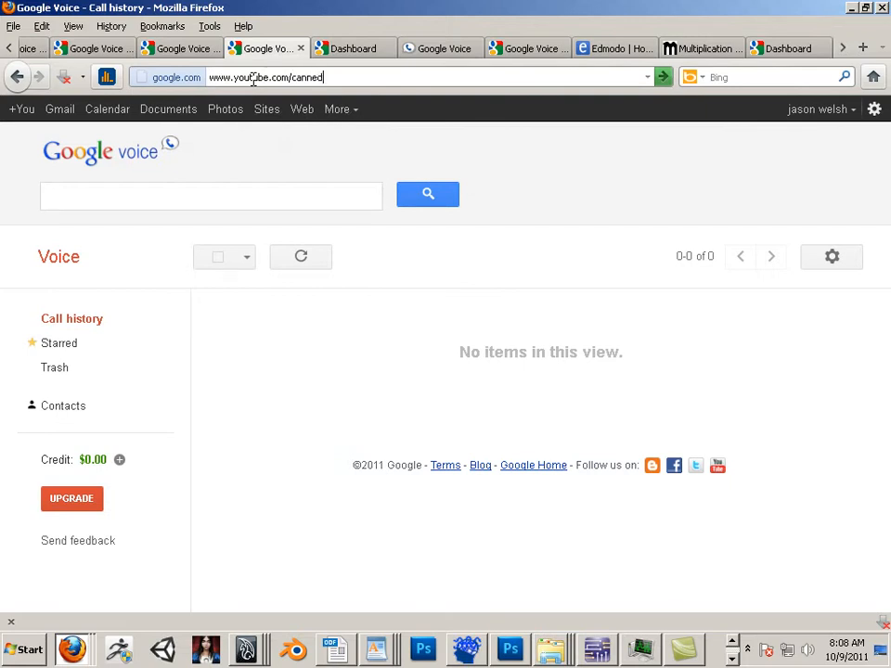
type("mushrooms")
key("Return")
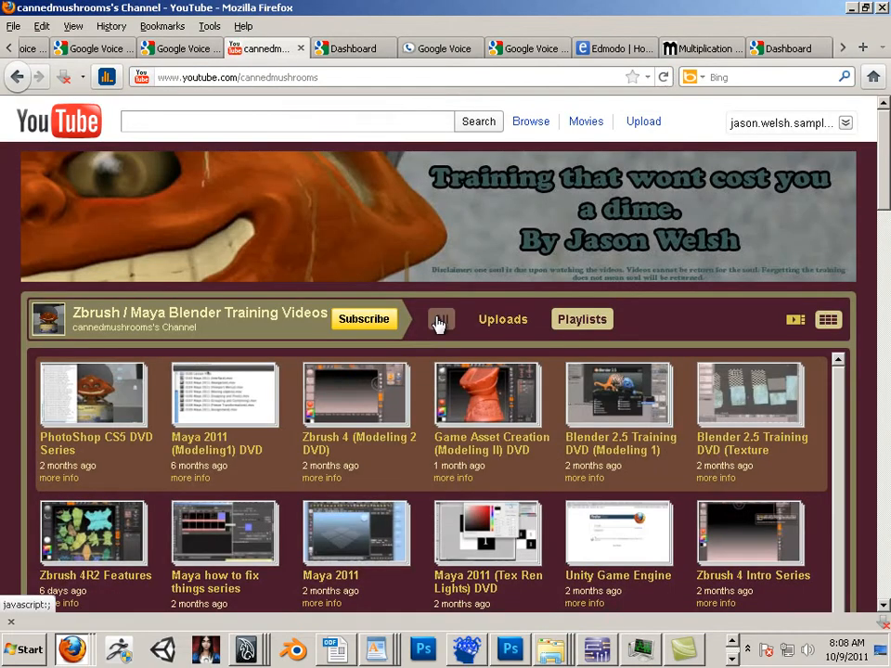
- Open the 0101 Navigation Assignment video from the Blender 2.5 Training DVD (Modeling 1) playlist and copy its web address
left_click(599, 408)
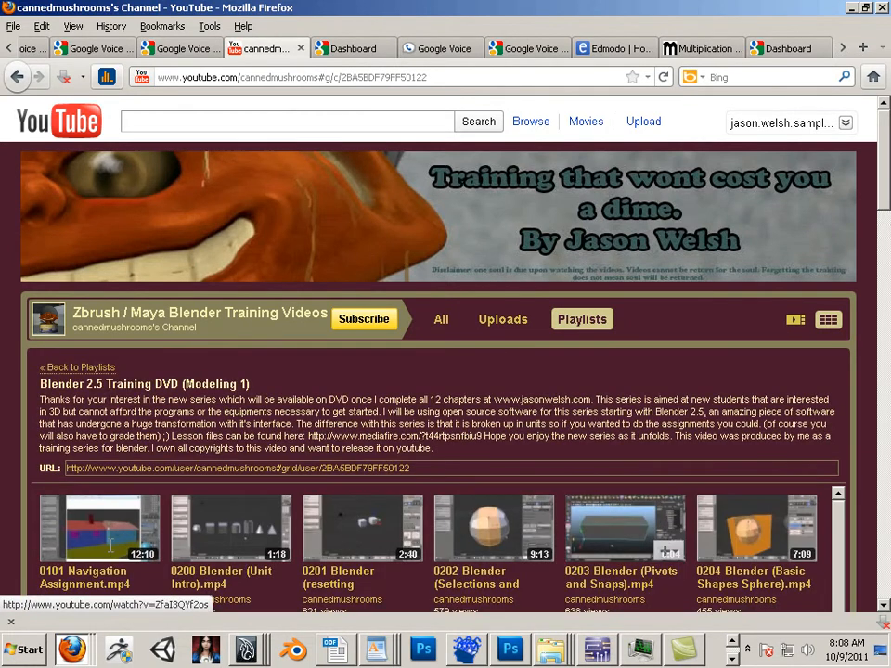
left_click(135, 538)
right_click(279, 78)
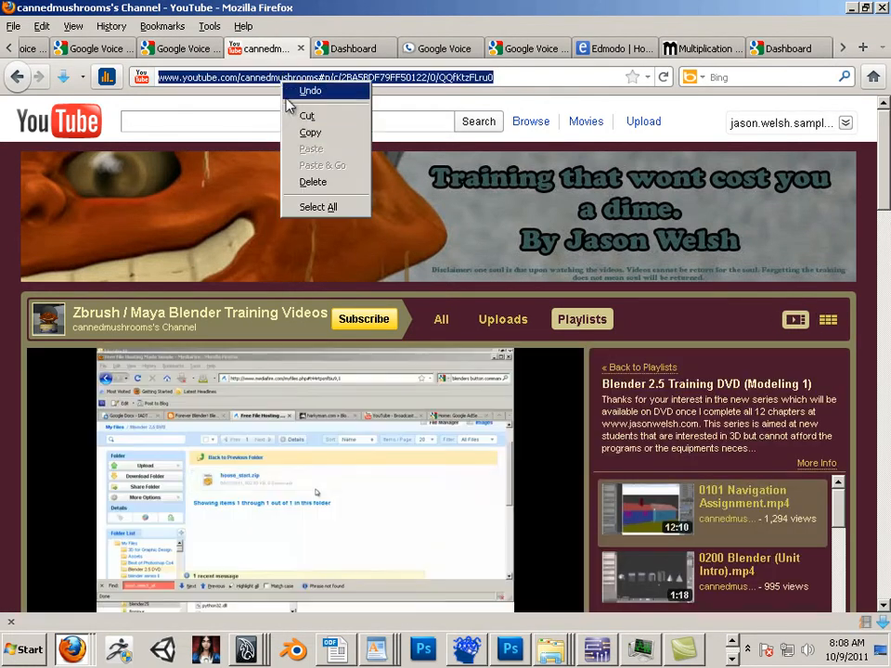
left_click(299, 130)
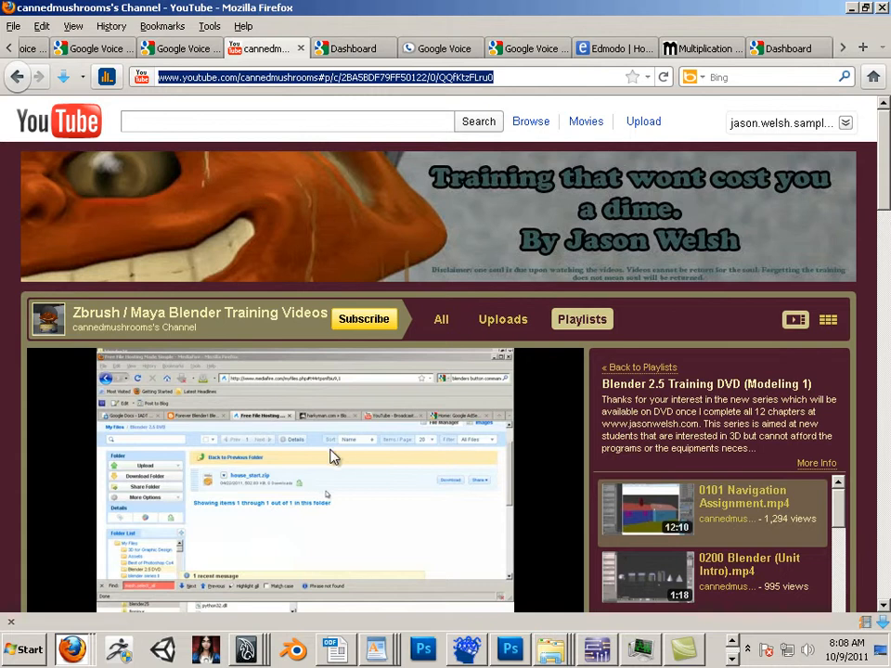
left_click(807, 650)
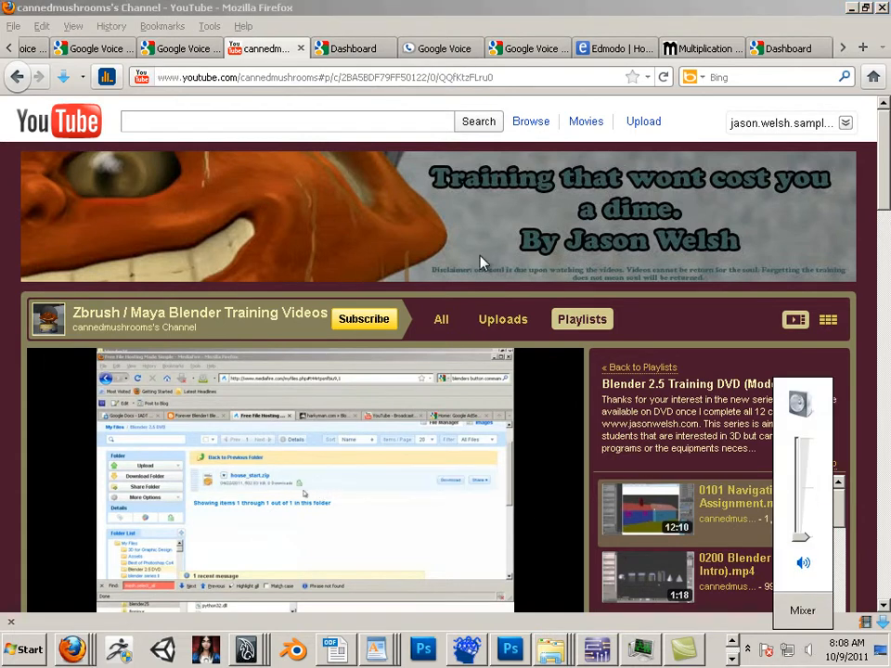
- Return to Edmodo, paste the copied YouTube address into the note and send it to the Math group
left_click(603, 50)
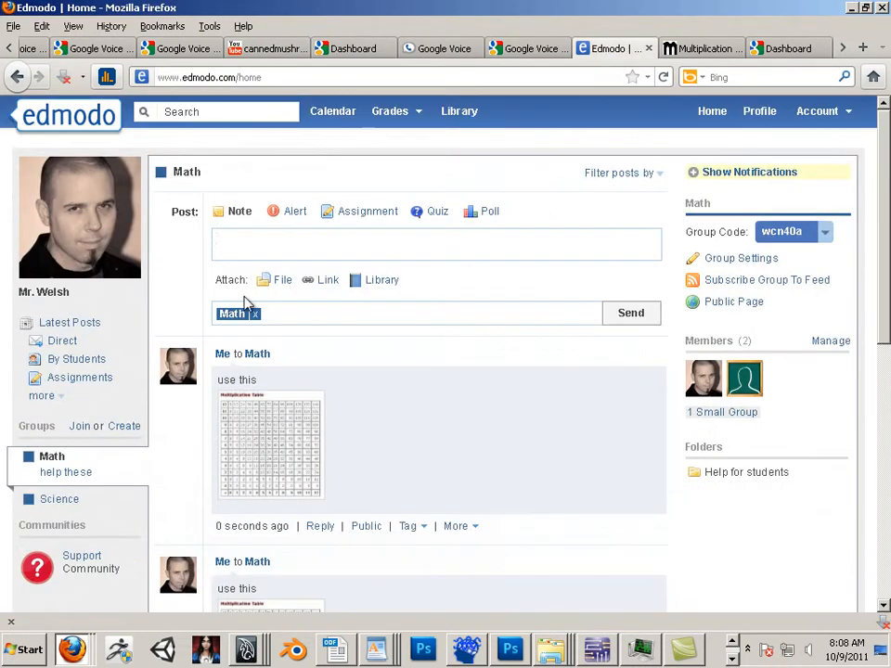
right_click(246, 241)
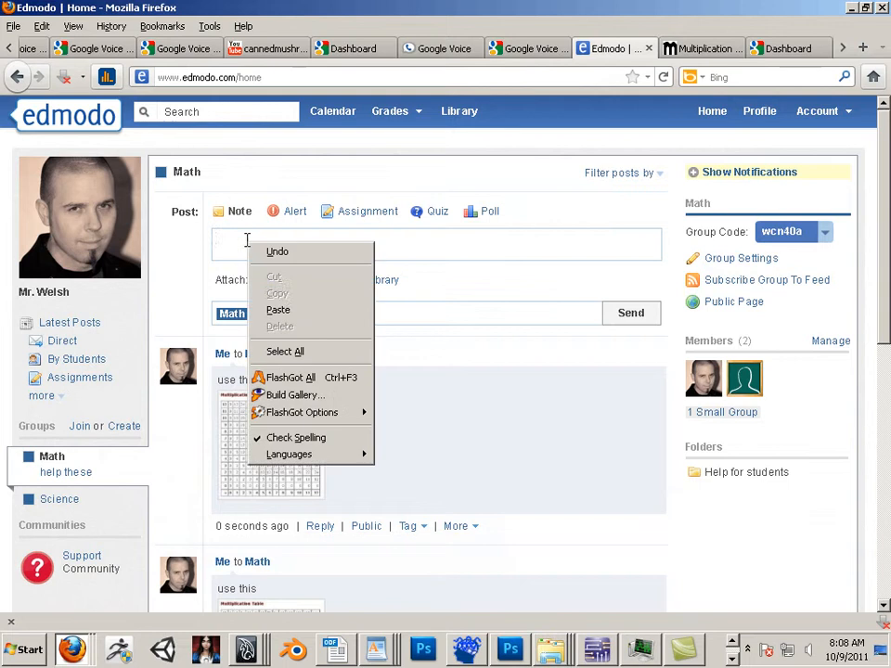
left_click(278, 311)
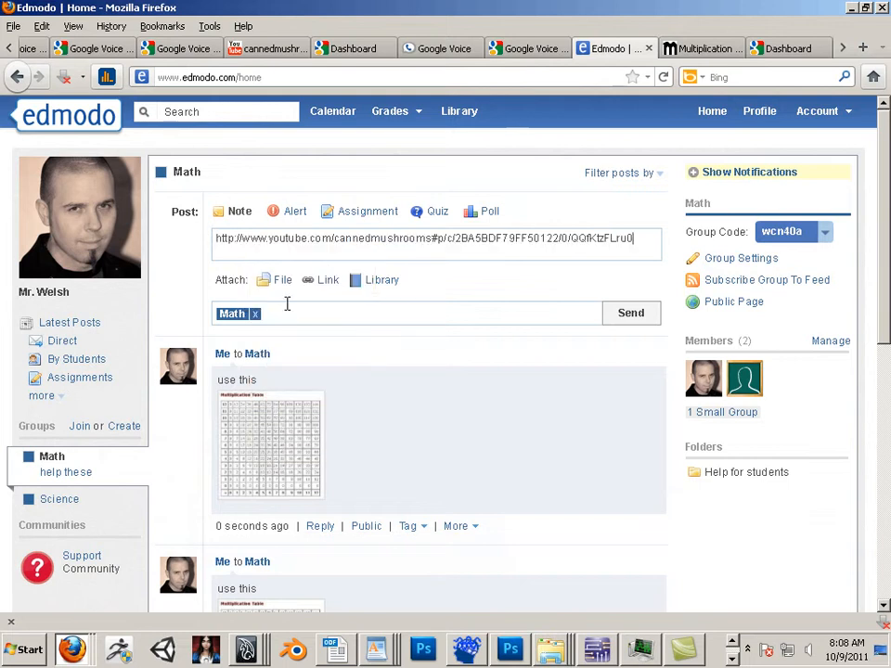
key("Return")
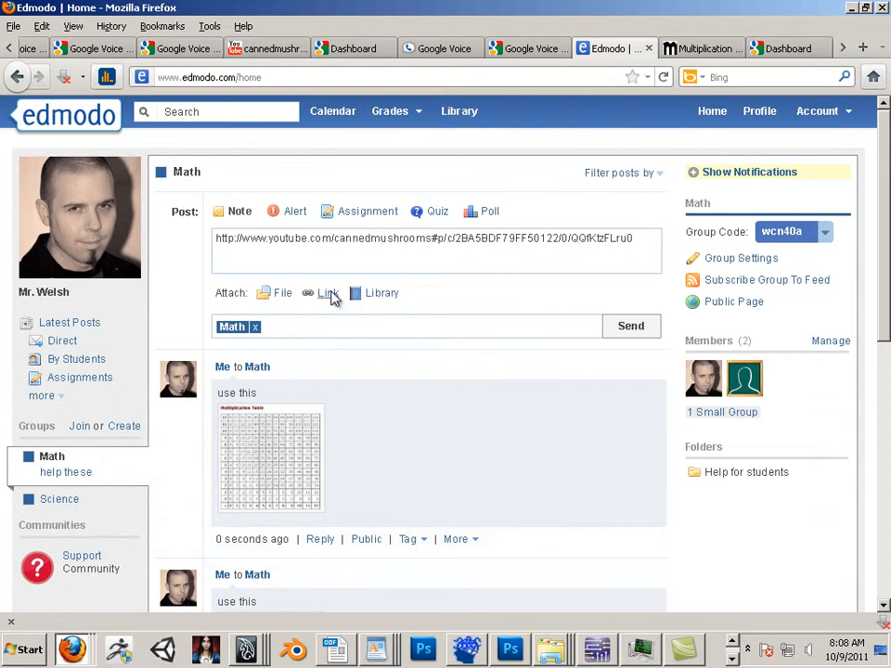
left_click(629, 327)
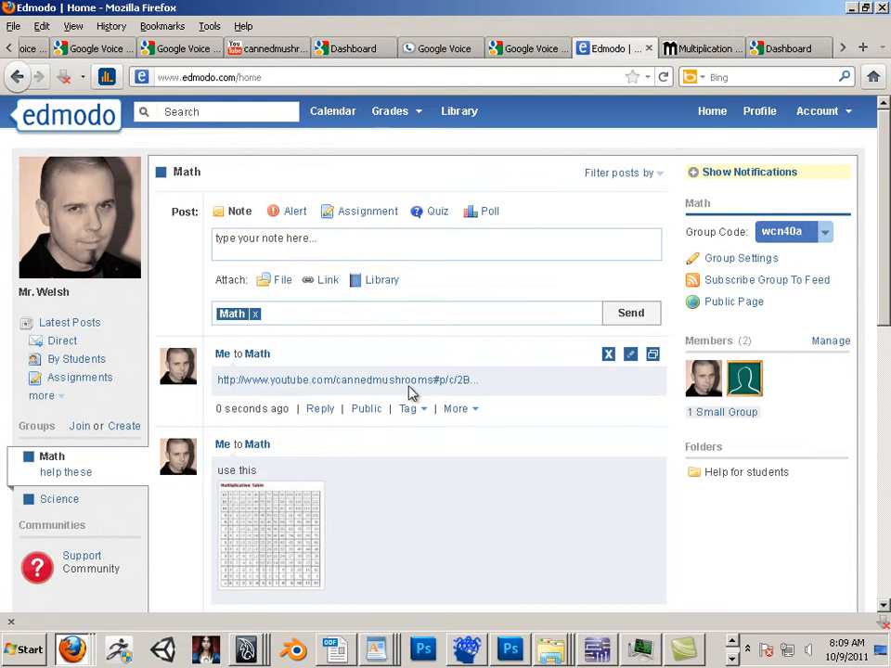
left_click(328, 281)
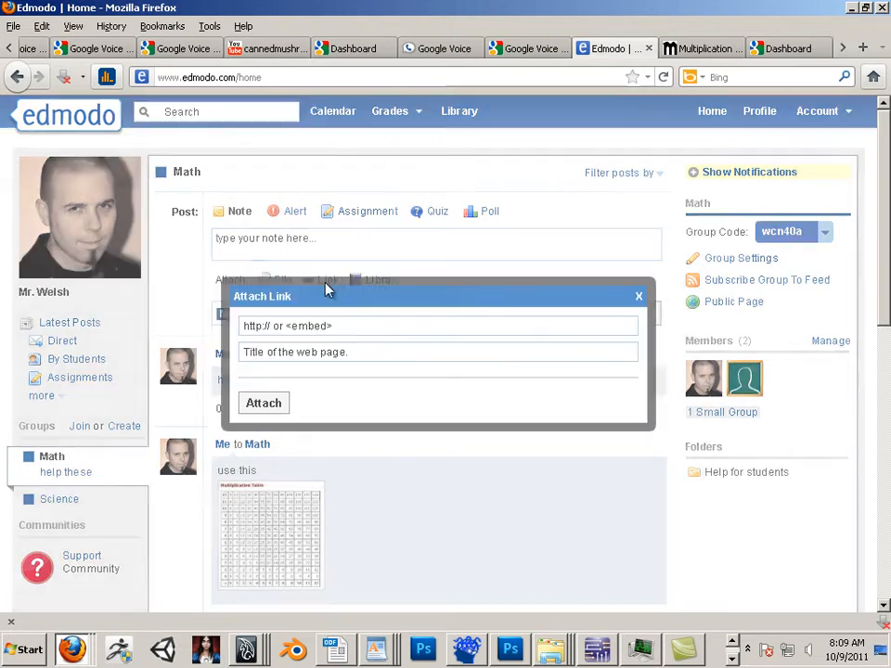
left_click(354, 352)
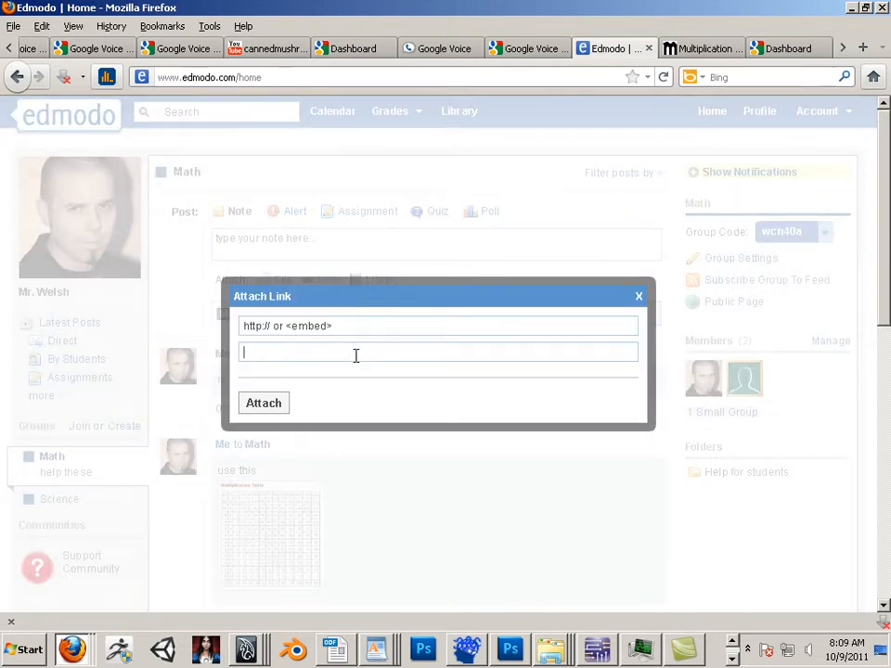
key("ctrl+v")
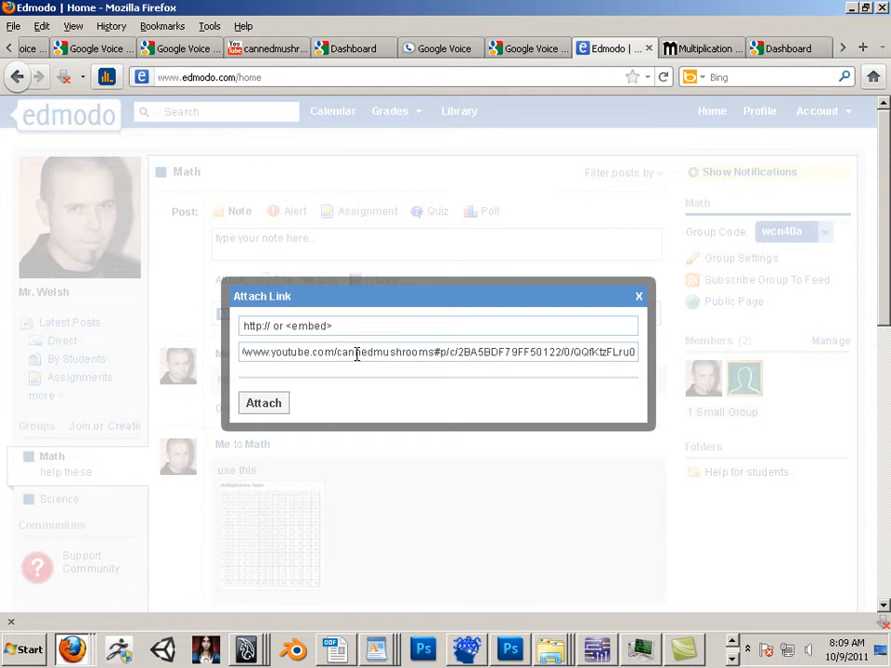
left_click(638, 295)
- Attach the copied YouTube video address to the new Math note as a link
left_click(325, 280)
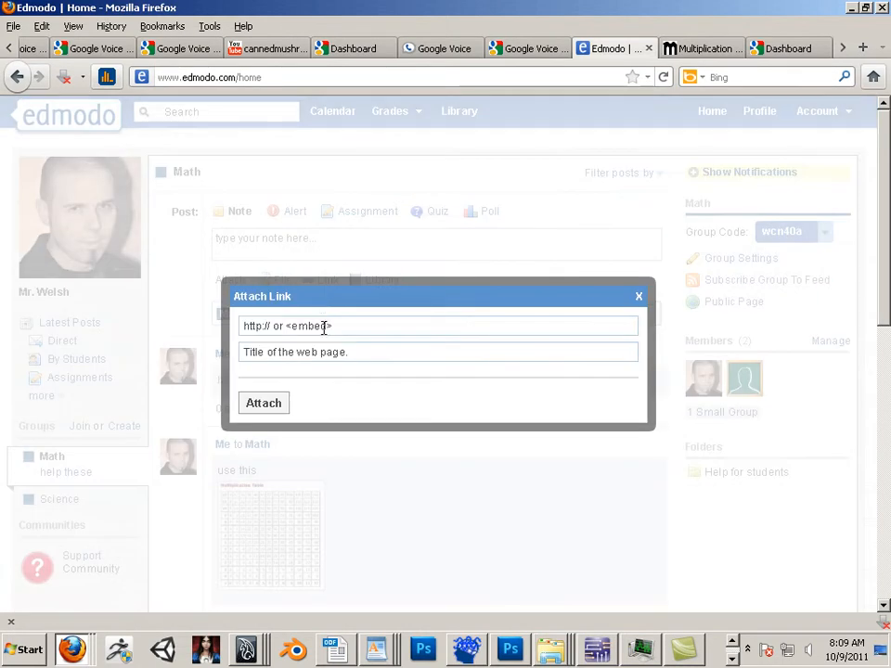
left_click(341, 327)
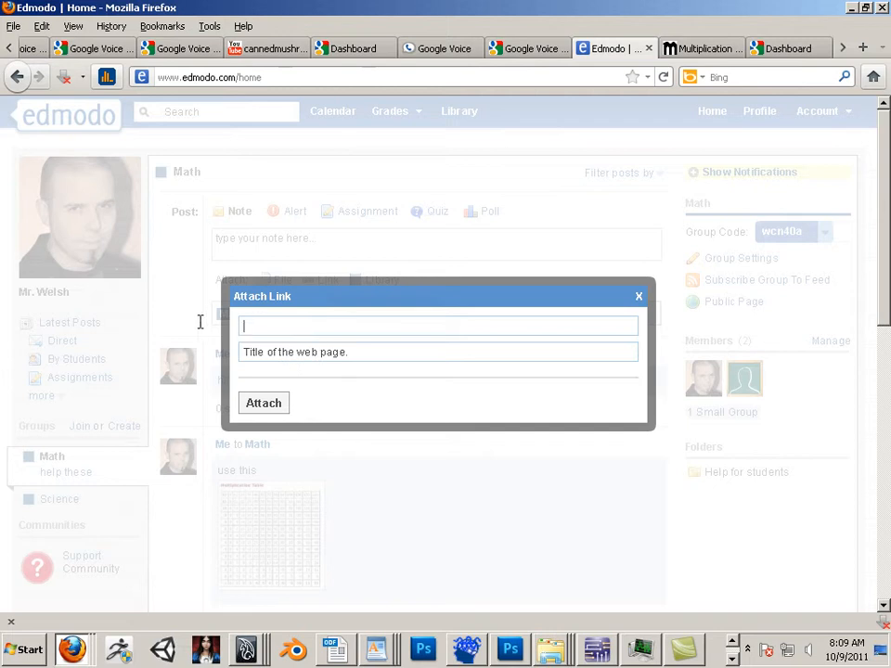
key("ctrl+v")
left_click(269, 406)
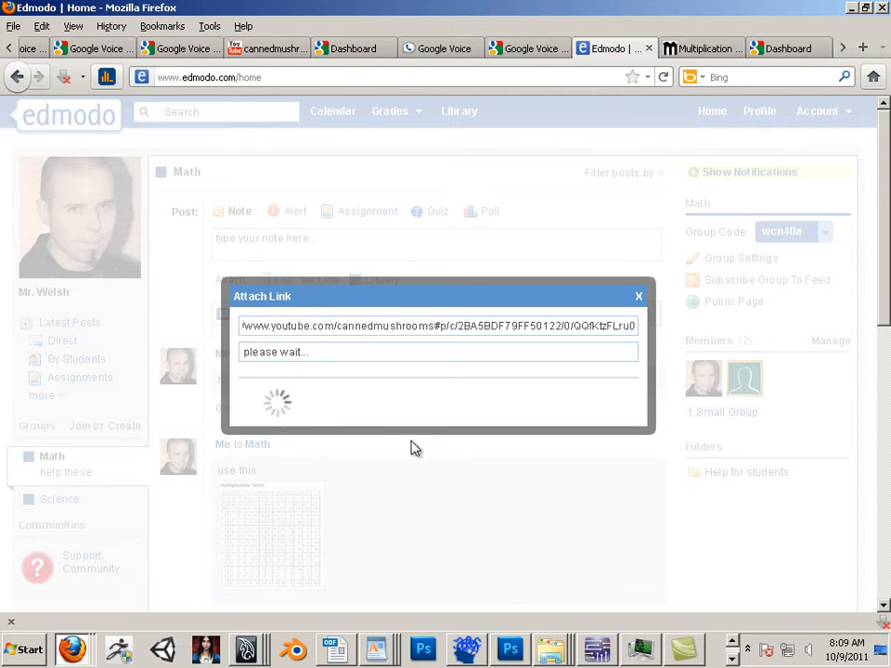
left_click(277, 405)
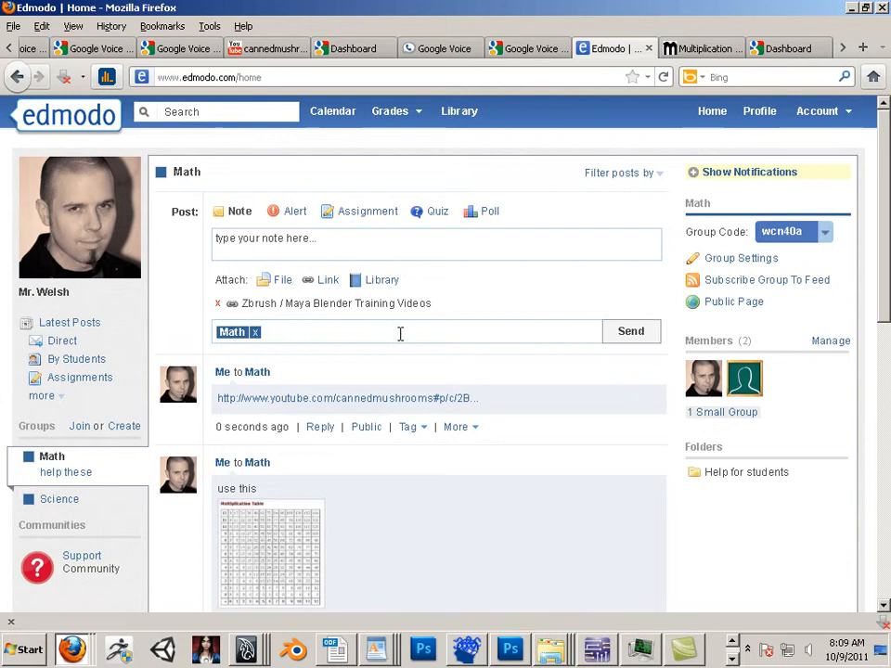
- Add the text "use this" to the note with the link and send it to the Math group
left_click(624, 338)
left_click(312, 239)
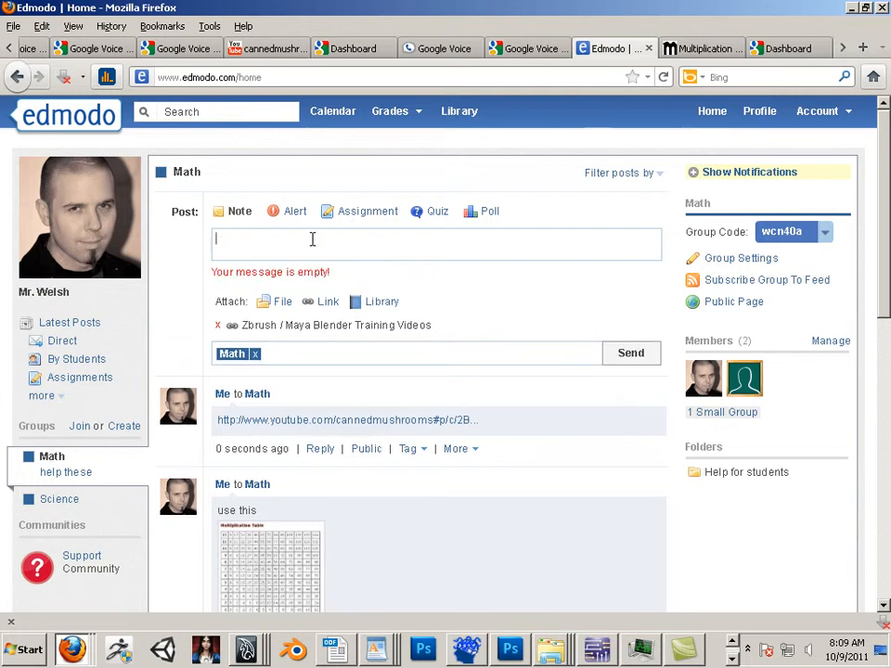
type("use this")
key("Return")
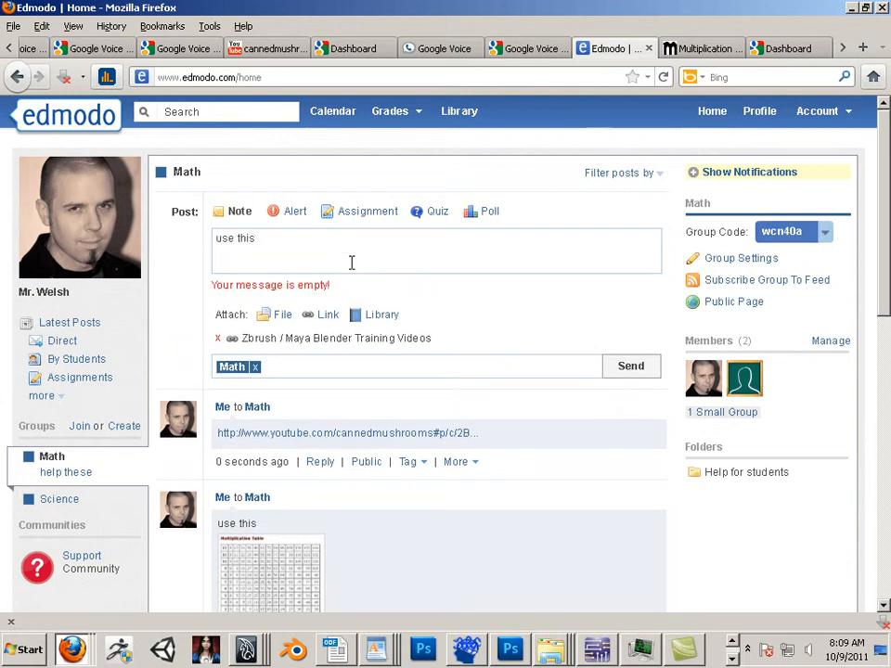
left_click(628, 366)
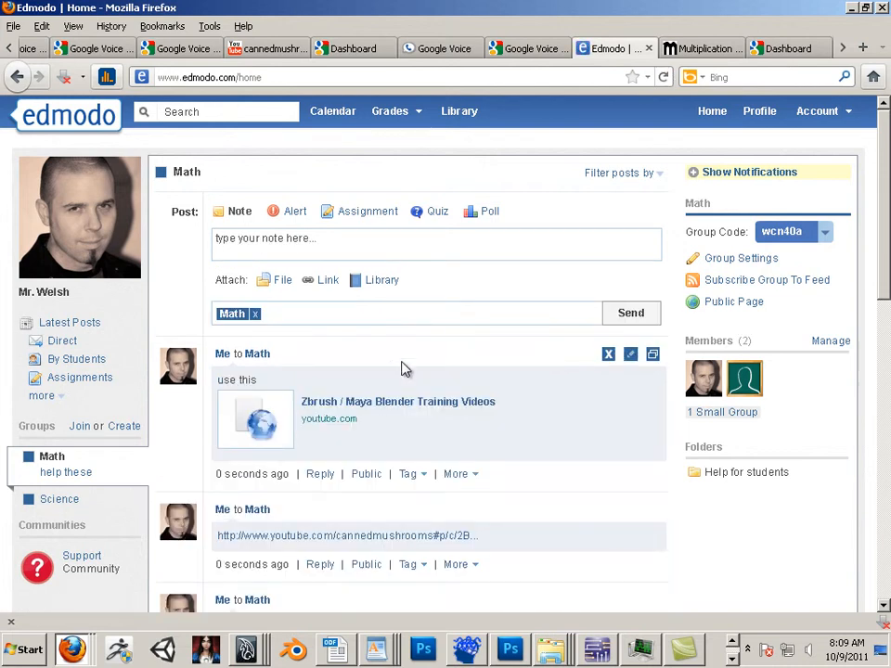
- Open the YouTube link from the newest Math post to check where it leads, and return to Edmodo
left_click(351, 412)
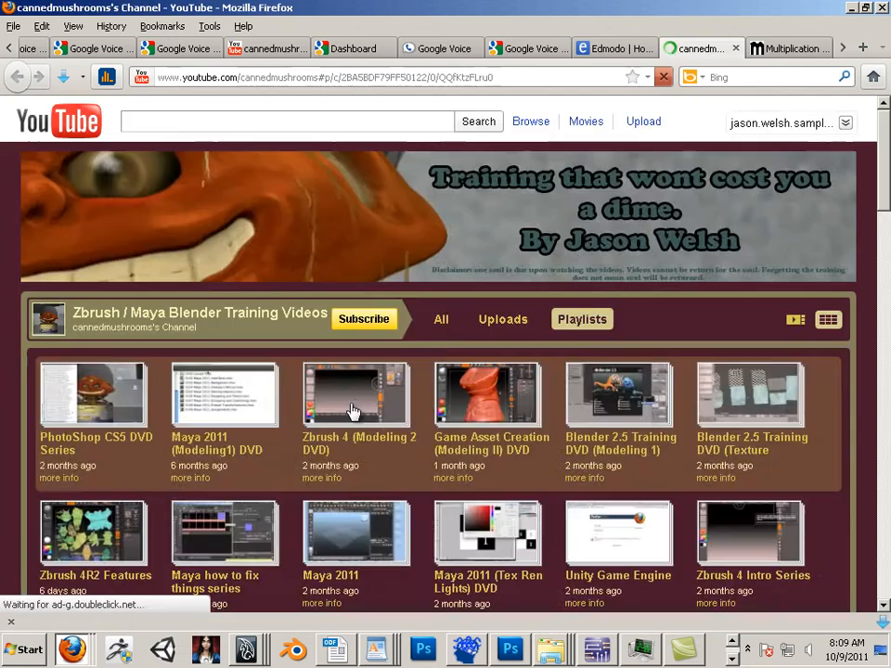
left_click(353, 412)
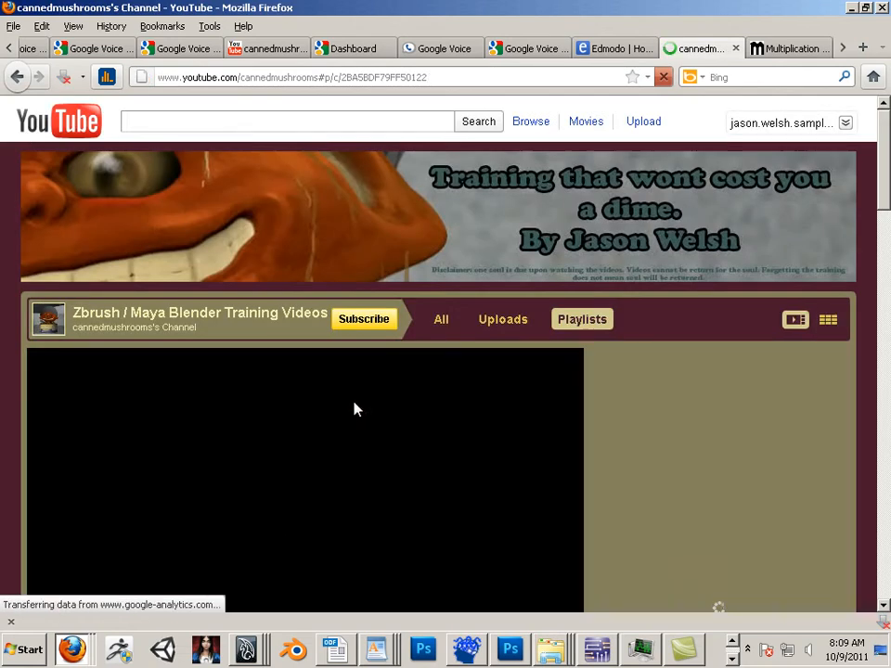
left_click(16, 78)
left_click(613, 51)
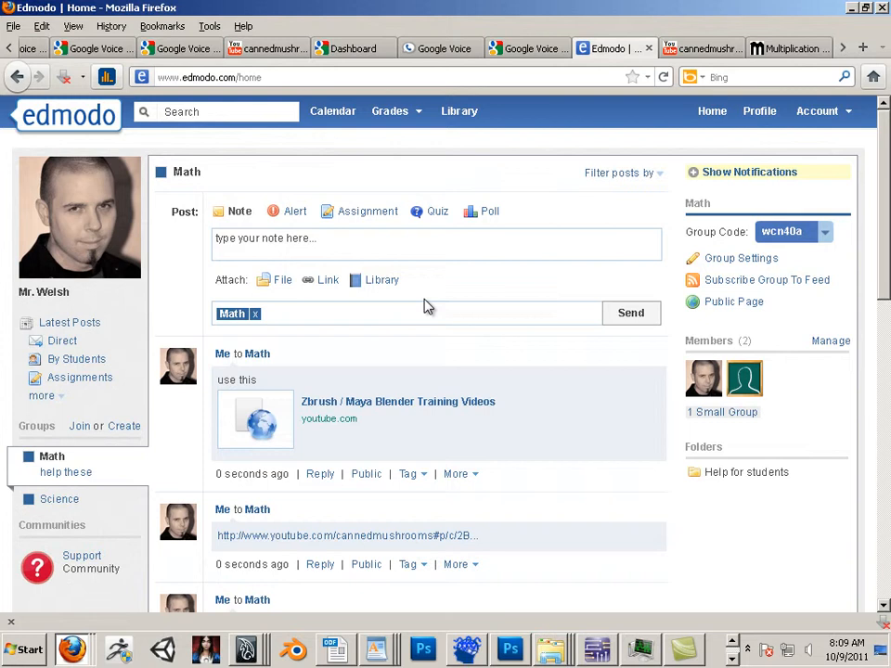
- Switch to the YouTube page playing 0101 Navigation Assignment and copy the video's iframe embed code from its sharing options
left_click(279, 50)
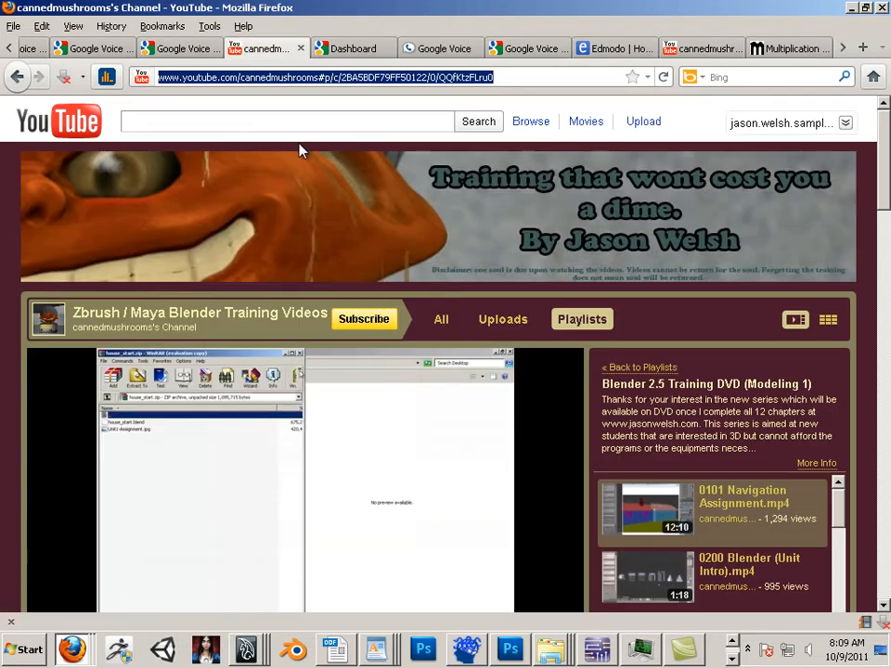
scroll(439, 410, "down", 3)
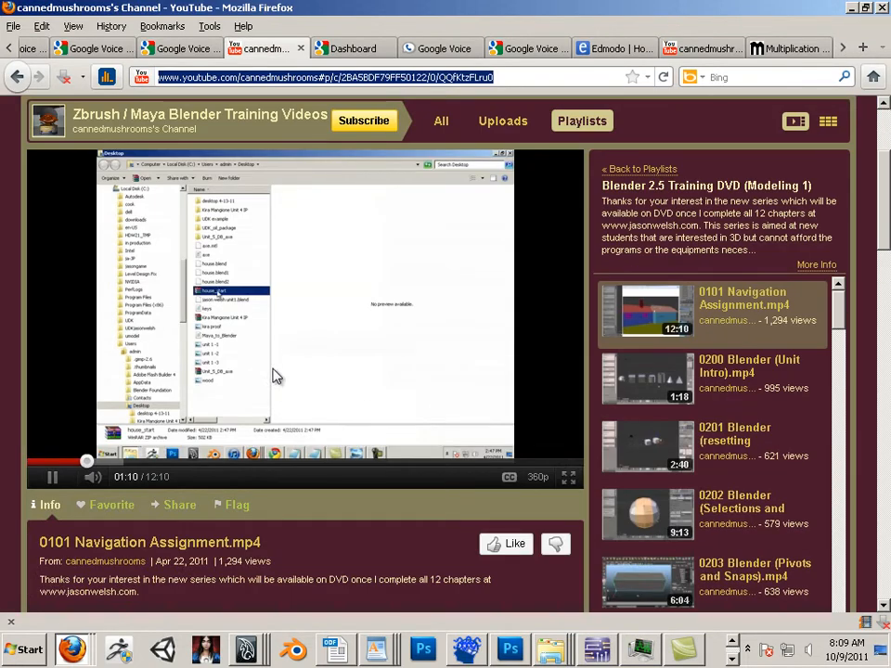
scroll(273, 362, "down", 3)
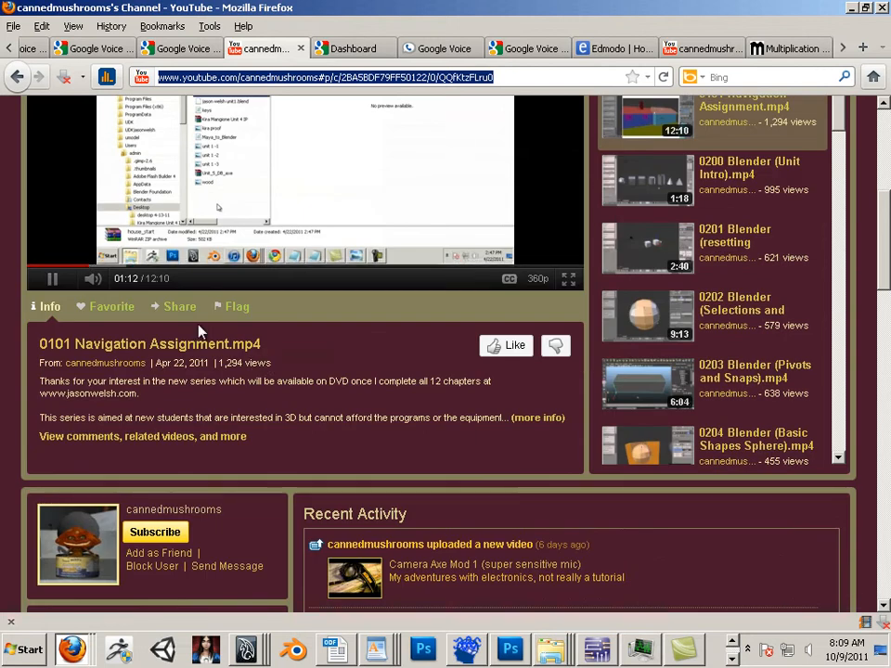
left_click(182, 308)
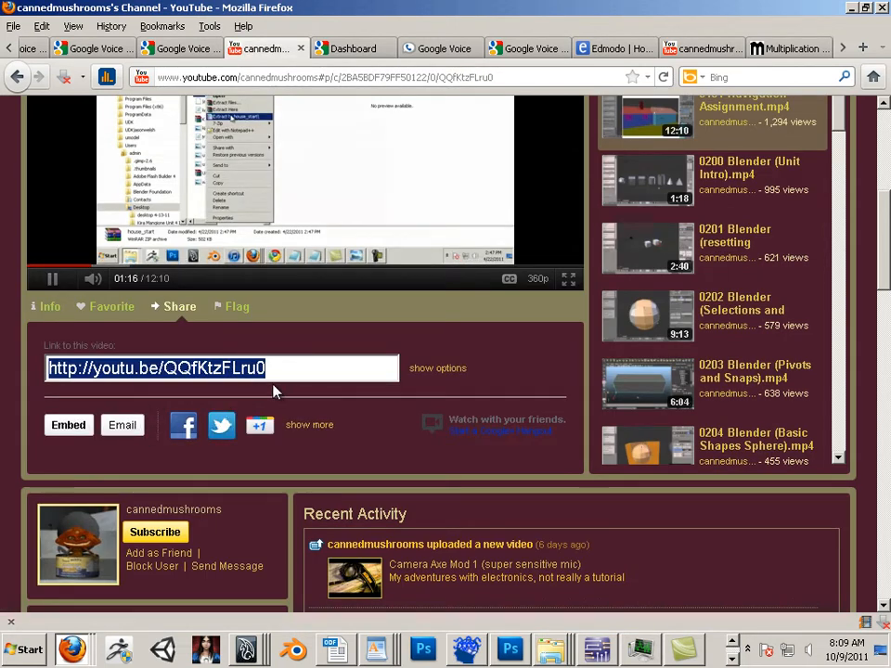
left_click(67, 424)
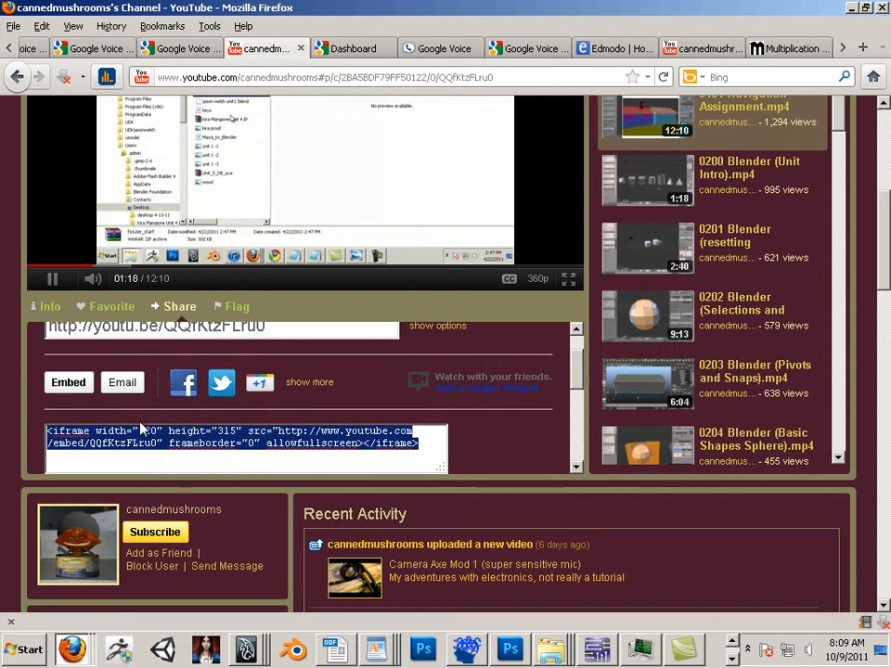
right_click(141, 429)
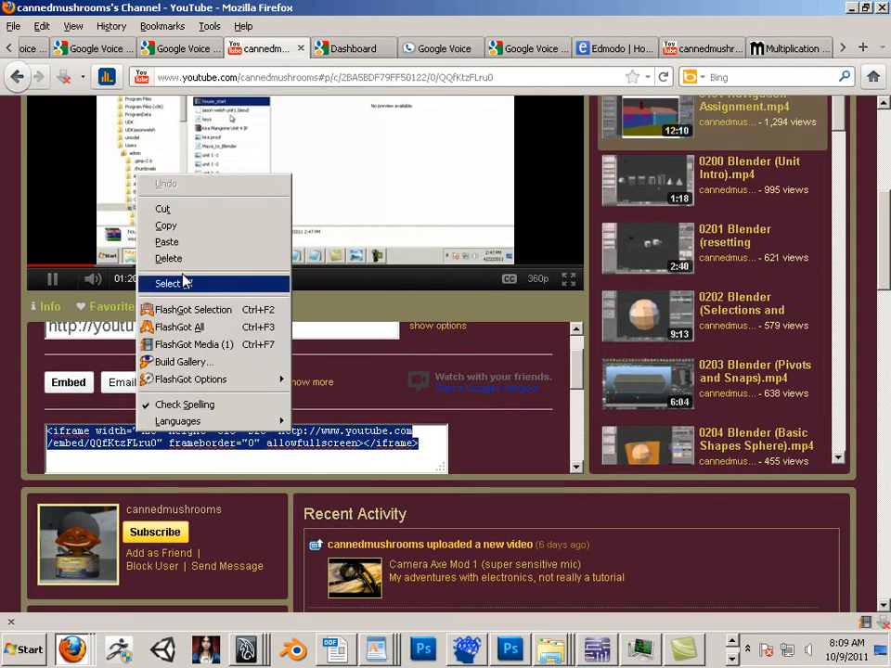
left_click(163, 224)
- Look through the embed settings below the code, including the playback options and player sizes
scroll(290, 414, "down", 1)
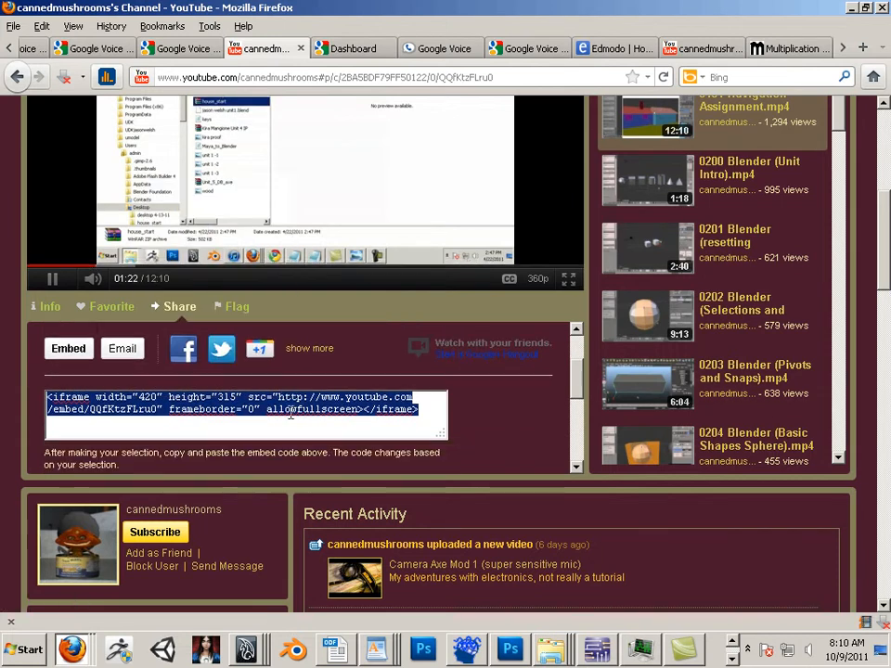
scroll(291, 414, "down", 1)
scroll(163, 422, "up", 2)
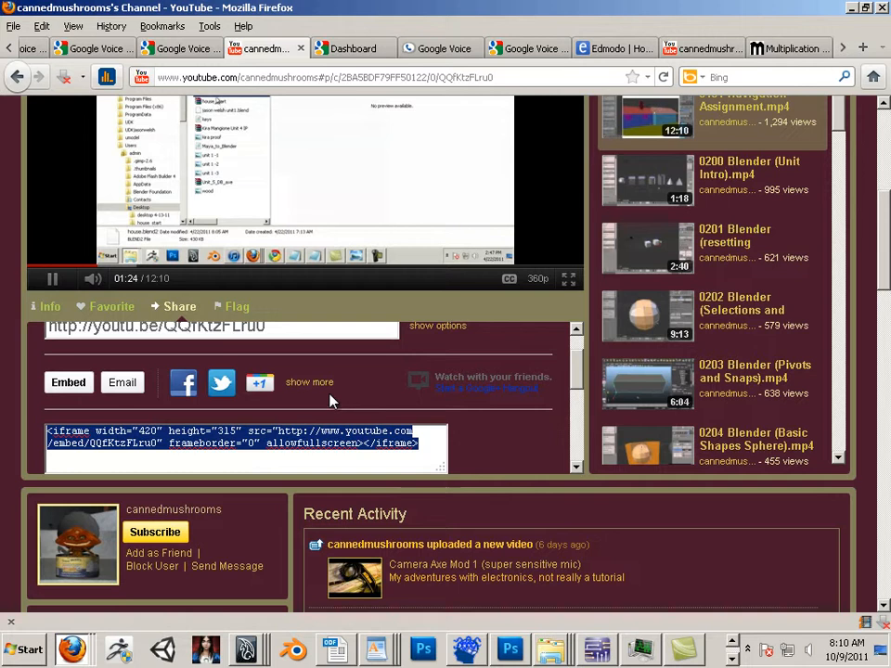
scroll(240, 452, "down", 2)
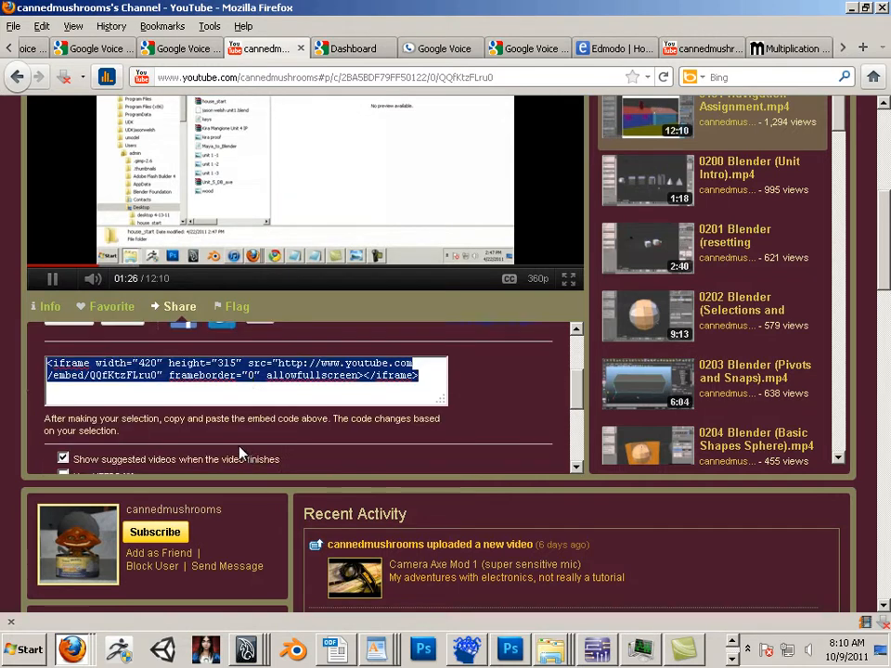
scroll(240, 453, "down", 6)
scroll(144, 424, "up", 4)
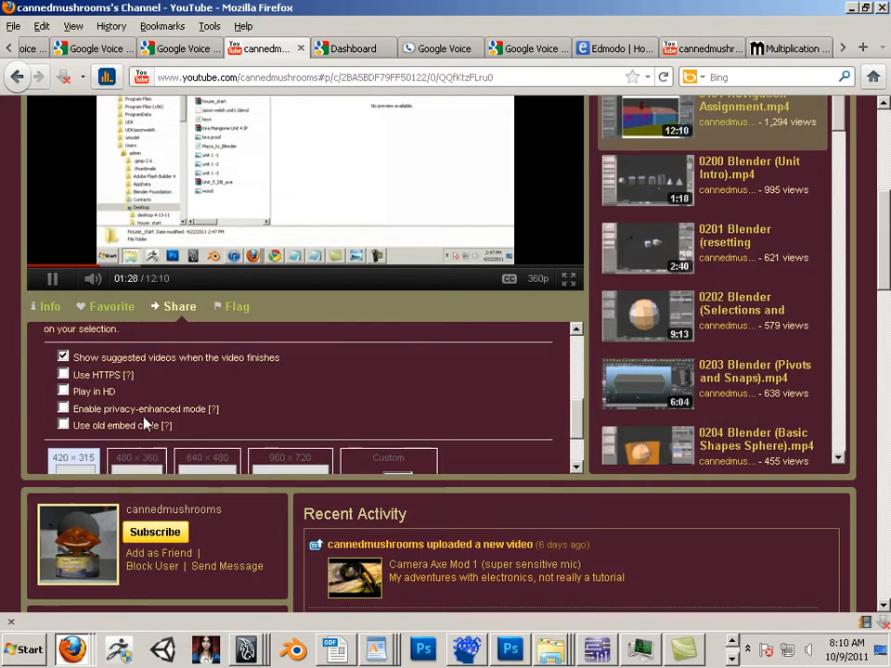
scroll(144, 423, "up", 4)
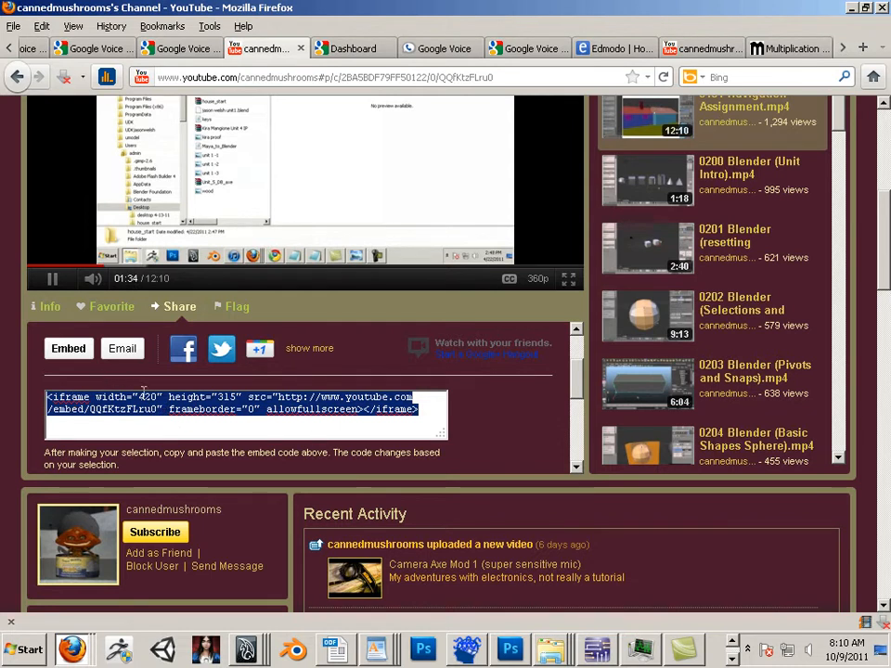
- Return to Edmodo, attach the copied embed code with the title "video" and send it to the Math group with the note "here"
left_click(610, 48)
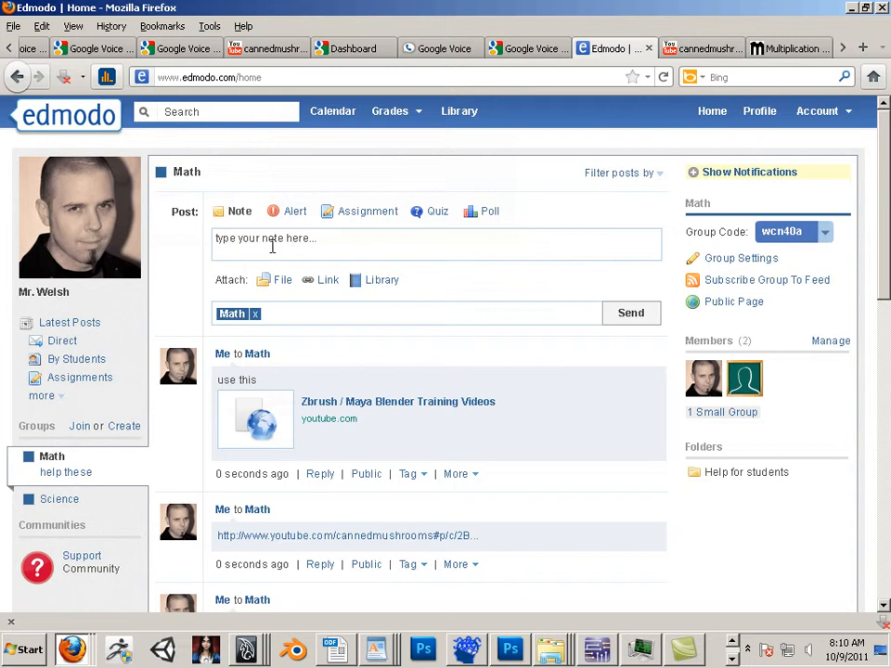
left_click(325, 282)
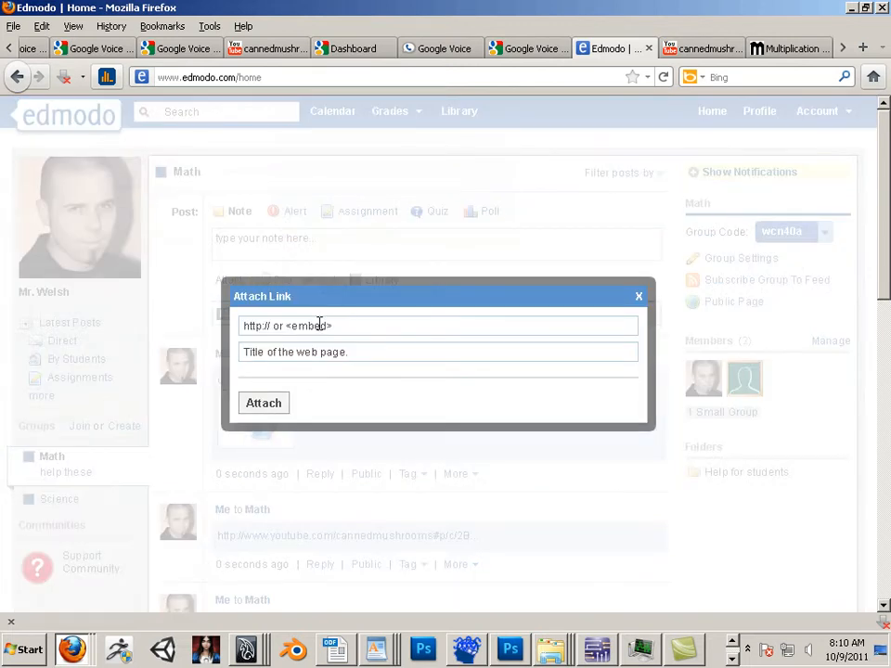
left_click(319, 325)
key("ctrl+v")
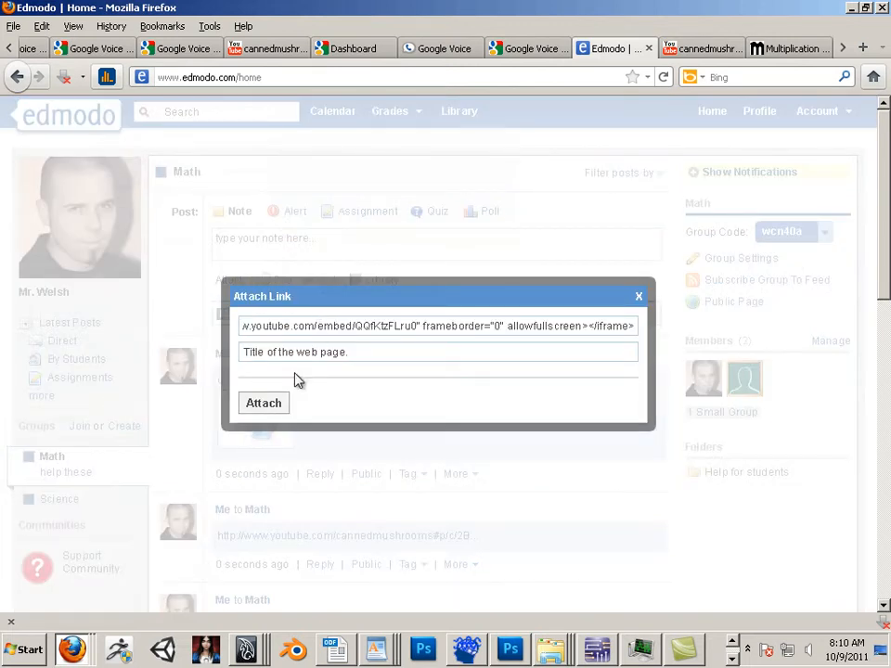
left_click(266, 405)
left_click(327, 356)
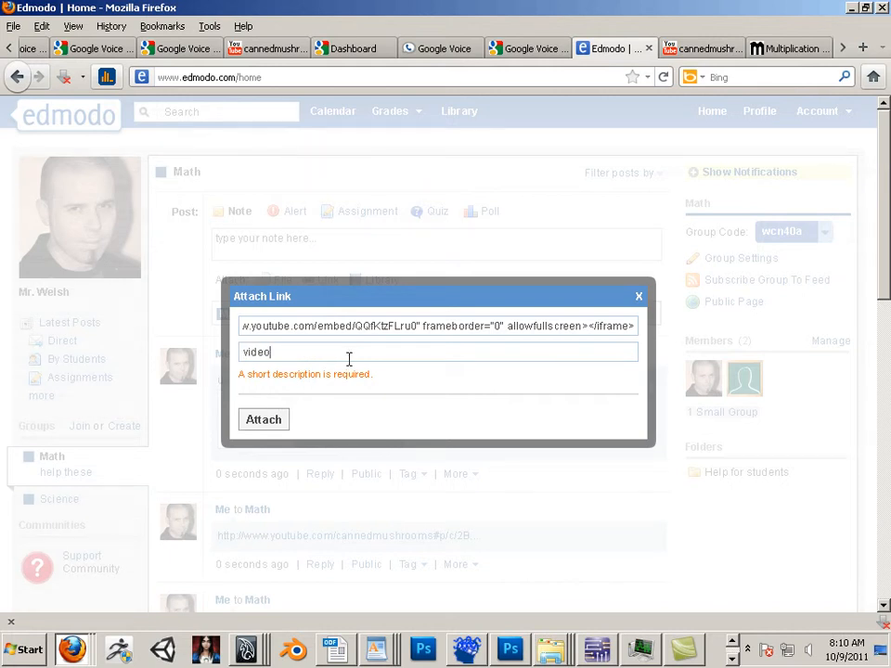
left_click(265, 420)
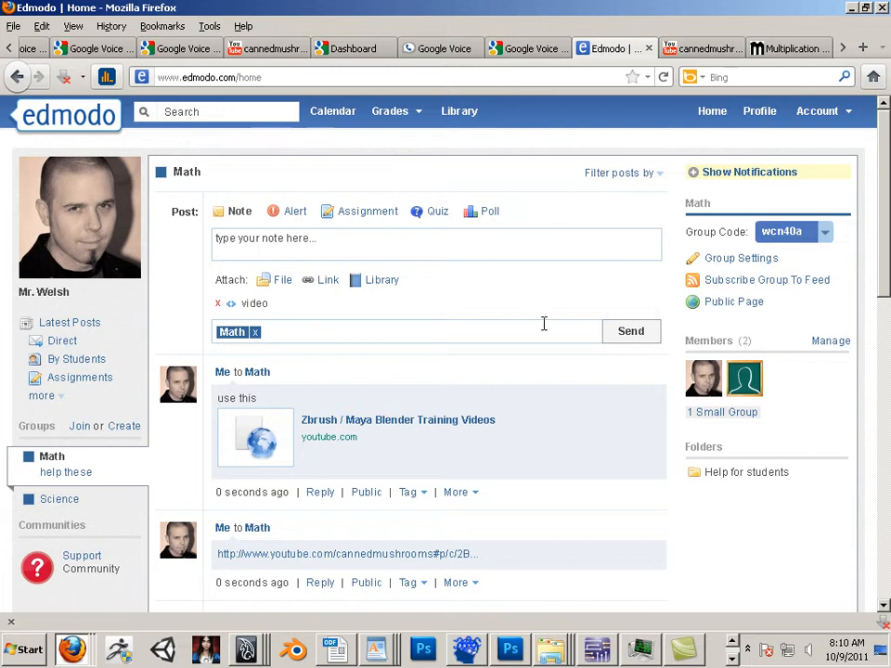
left_click(376, 238)
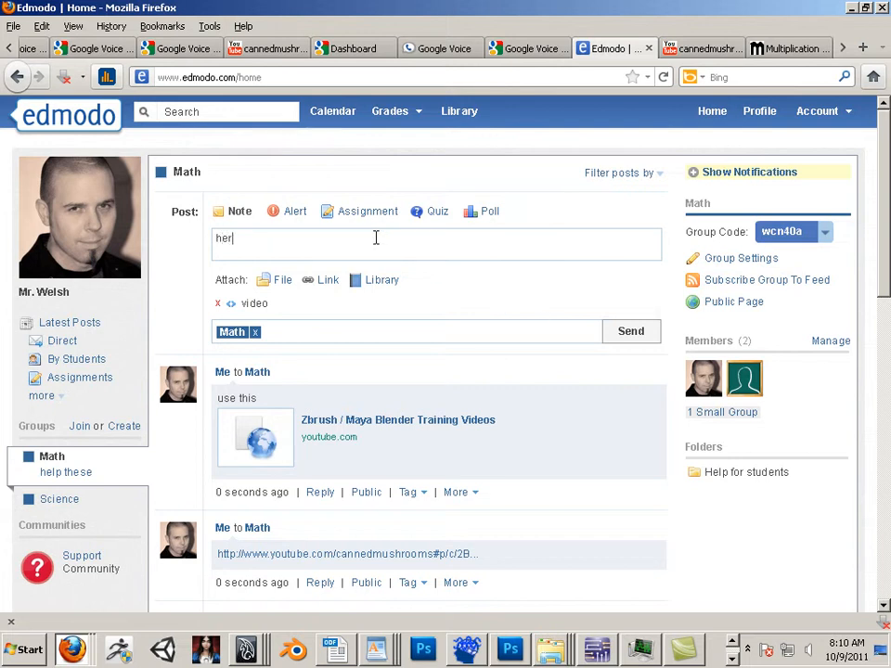
left_click(629, 339)
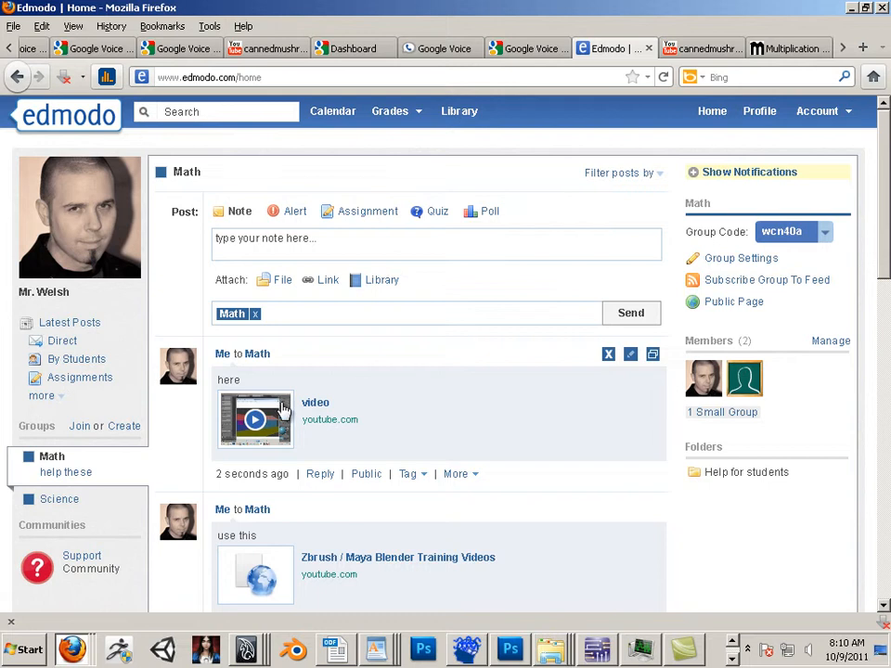
- Expand the embedded video in the newest Math post and compare it with the plain link posts below
left_click(256, 423)
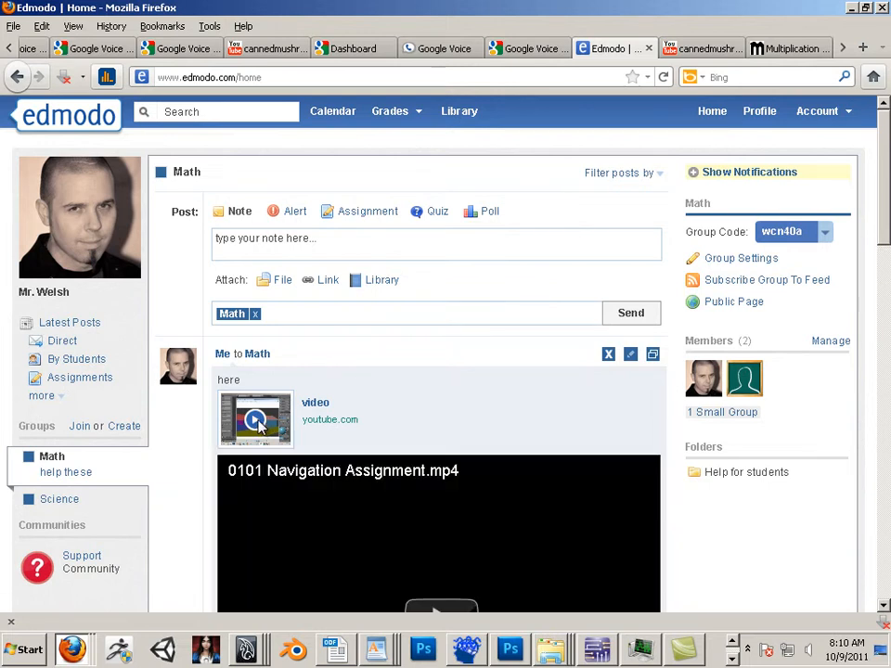
scroll(387, 404, "down", 5)
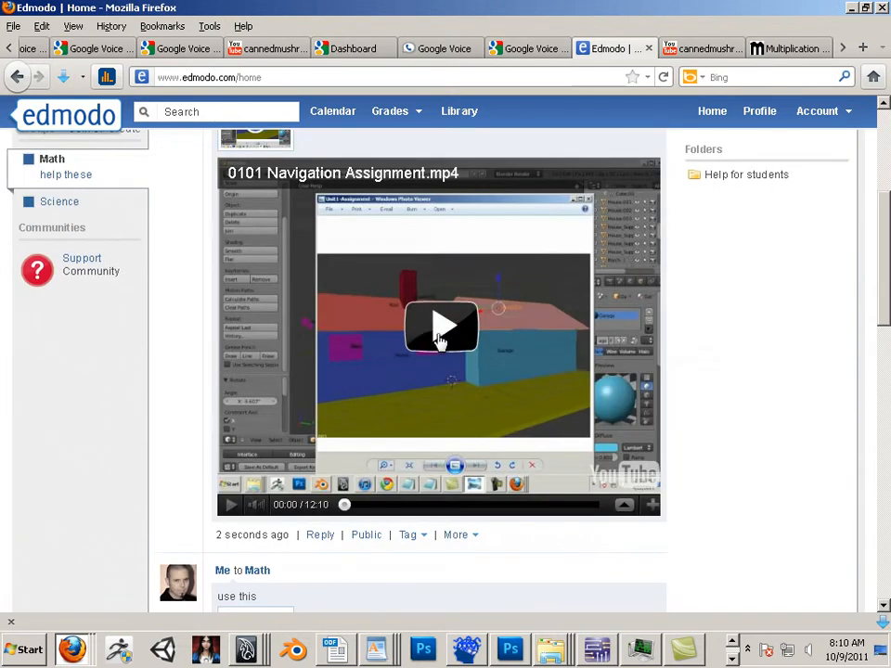
scroll(404, 366, "up", 5)
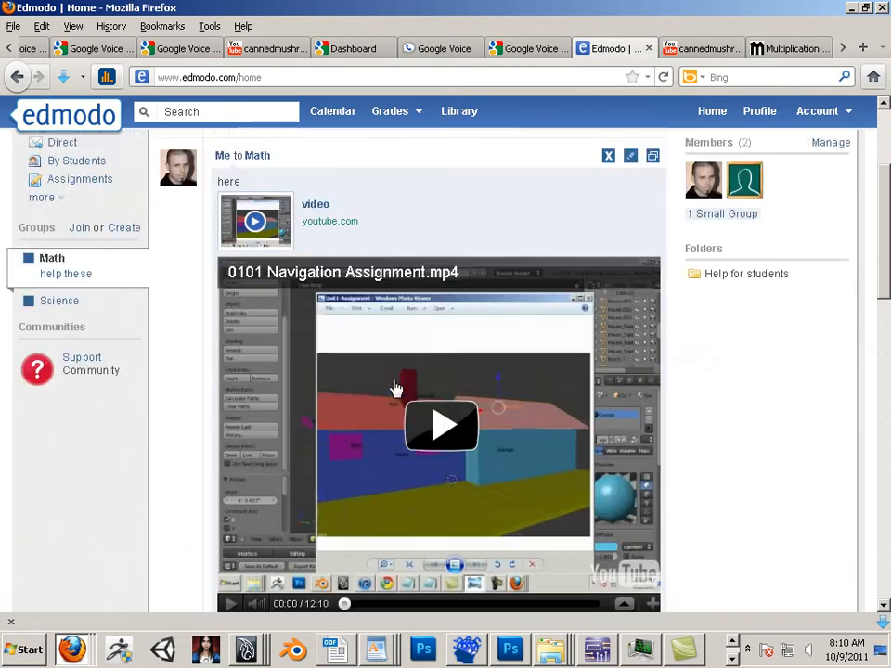
scroll(337, 450, "down", 10)
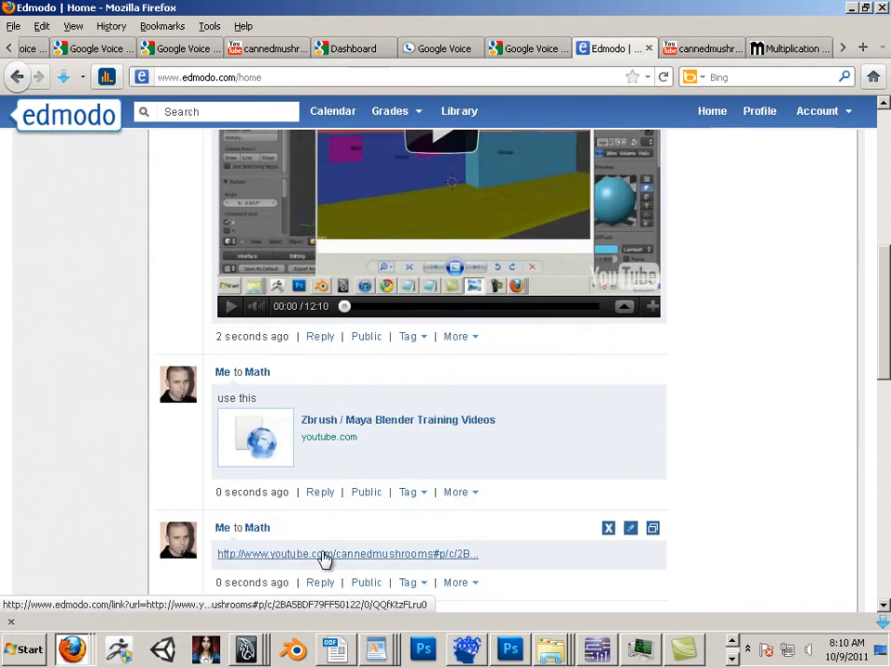
- Review the Math group's feed, comparing the embedded video post with the plain YouTube link posts and the multiplication table image posts
scroll(325, 560, "down", 2)
scroll(324, 548, "up", 8)
scroll(324, 529, "down", 5)
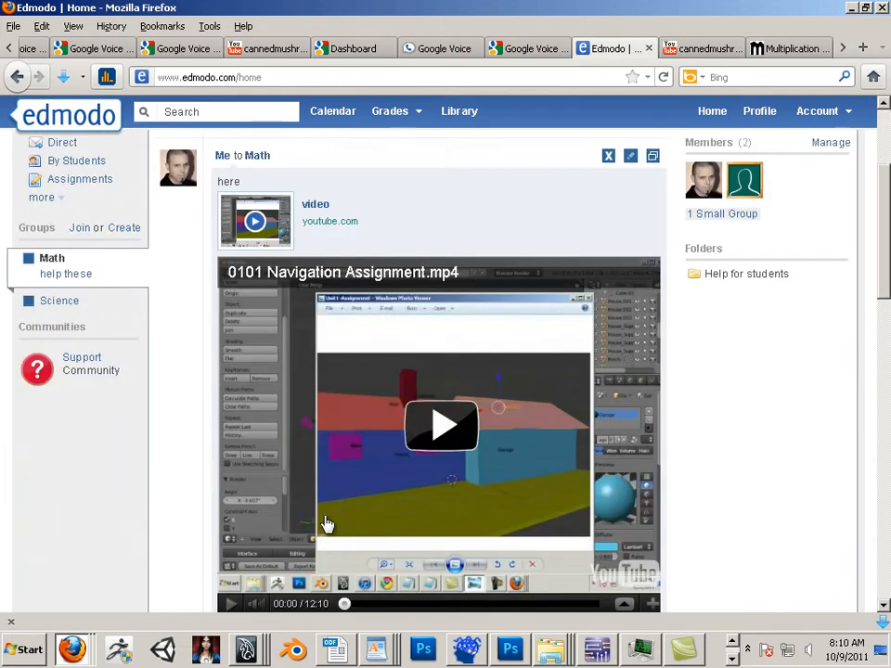
scroll(315, 510, "down", 3)
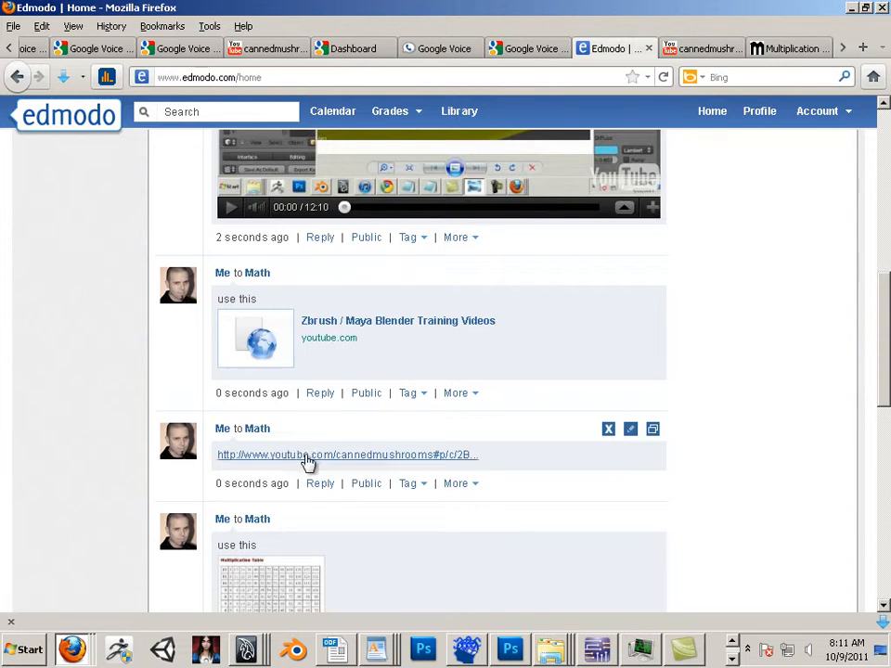
scroll(316, 478, "up", 5)
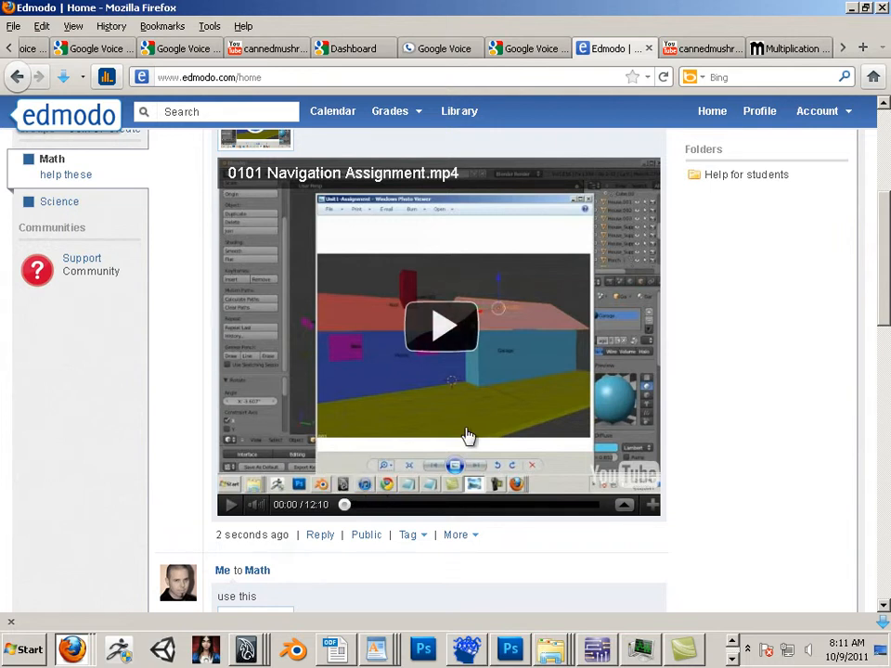
scroll(364, 338, "up", 3)
scroll(370, 421, "down", 3)
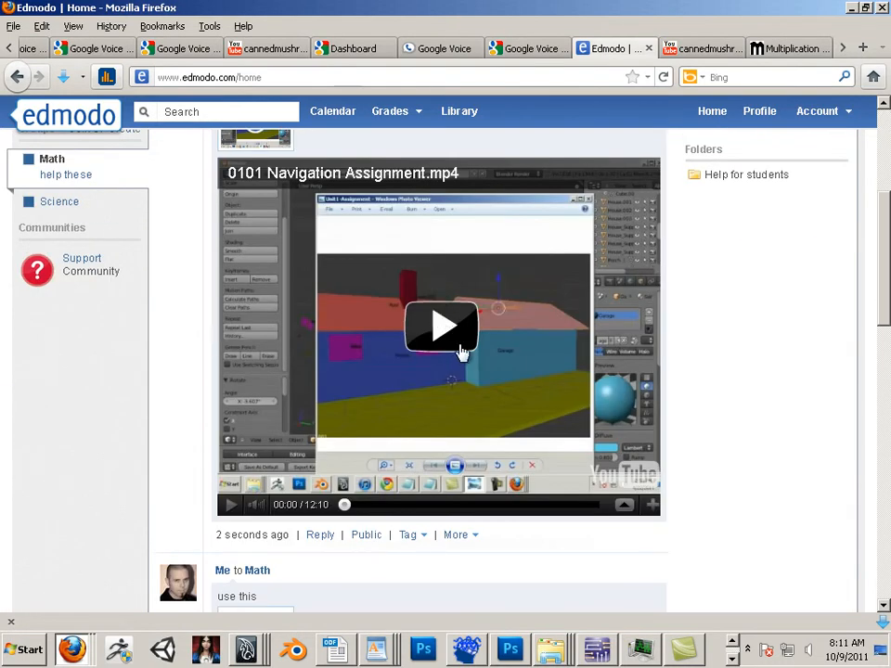
scroll(450, 372, "up", 5)
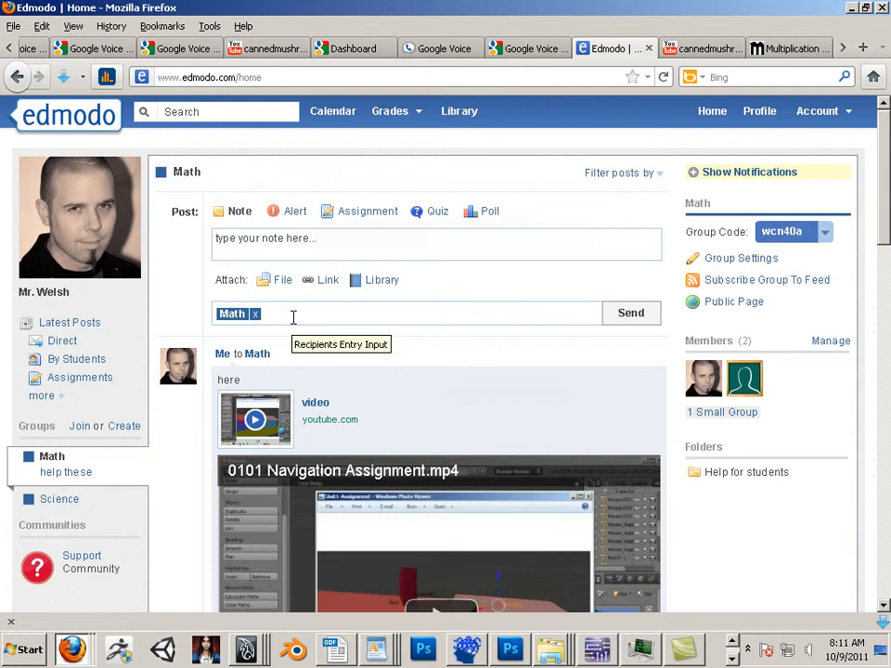
scroll(294, 325, "down", 10)
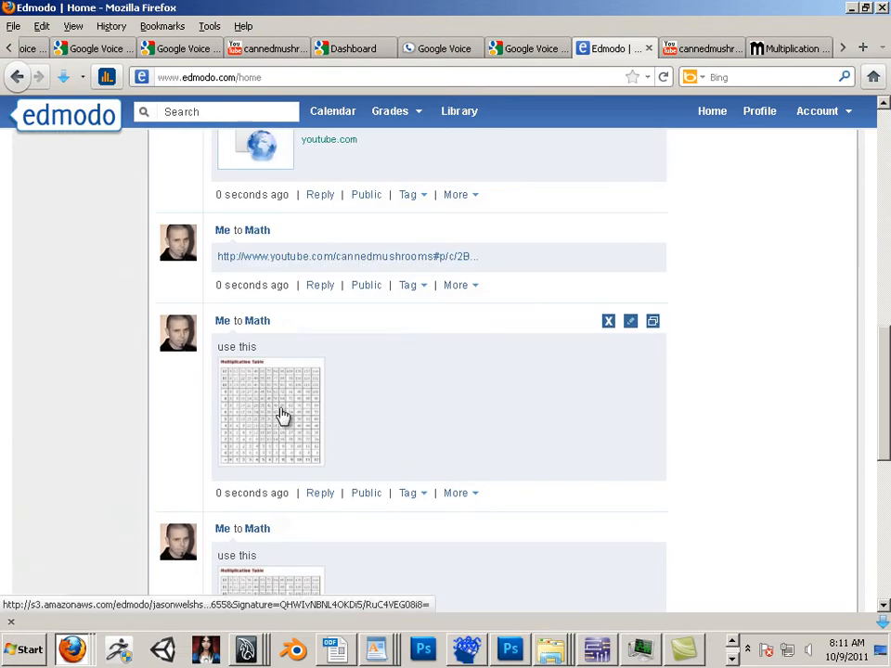
scroll(281, 415, "down", 4)
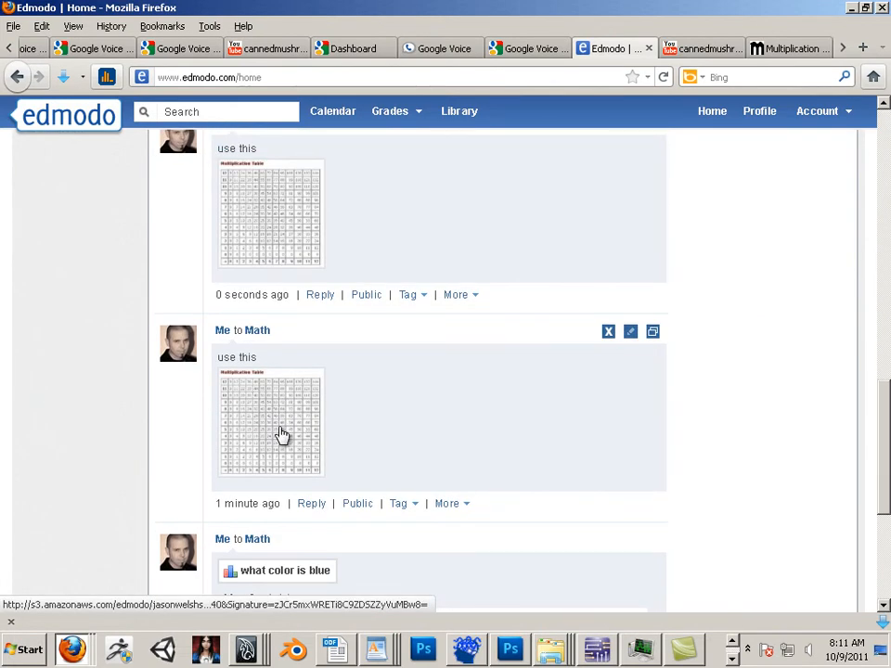
scroll(278, 434, "up", 12)
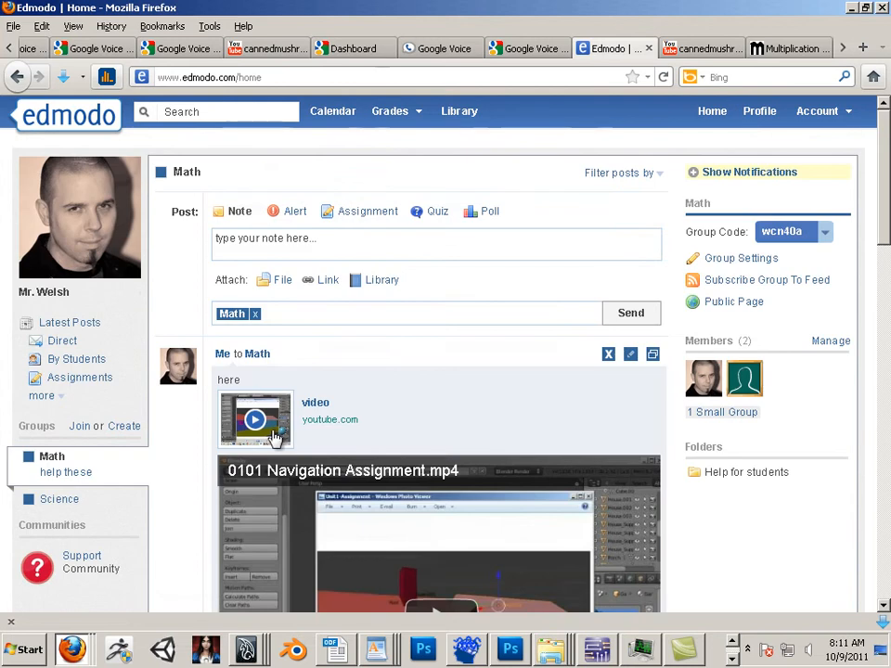
- Switch to the Google page, go to its Documents list and open the document "sample 1"
left_click(265, 245)
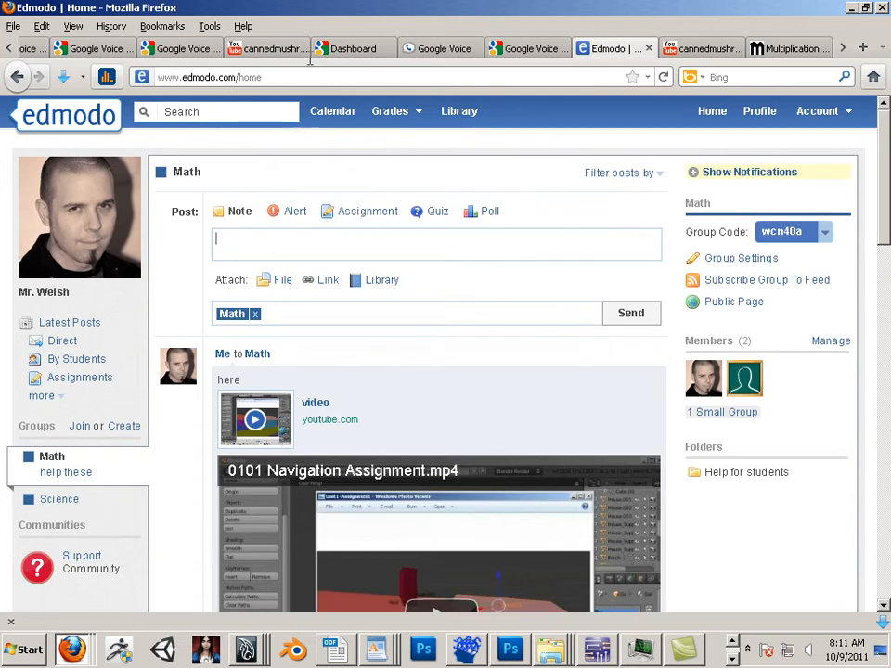
left_click(173, 49)
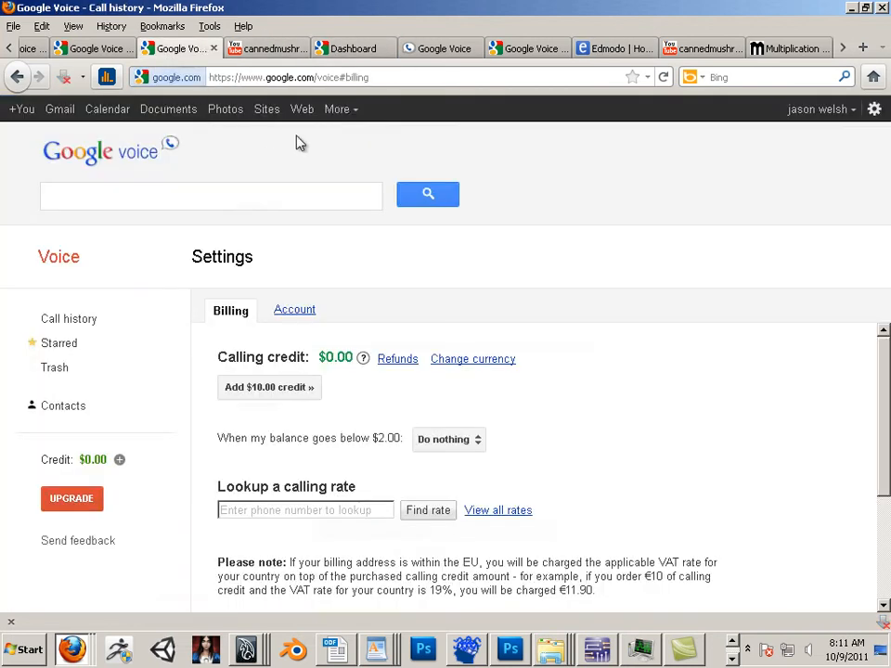
left_click(340, 110)
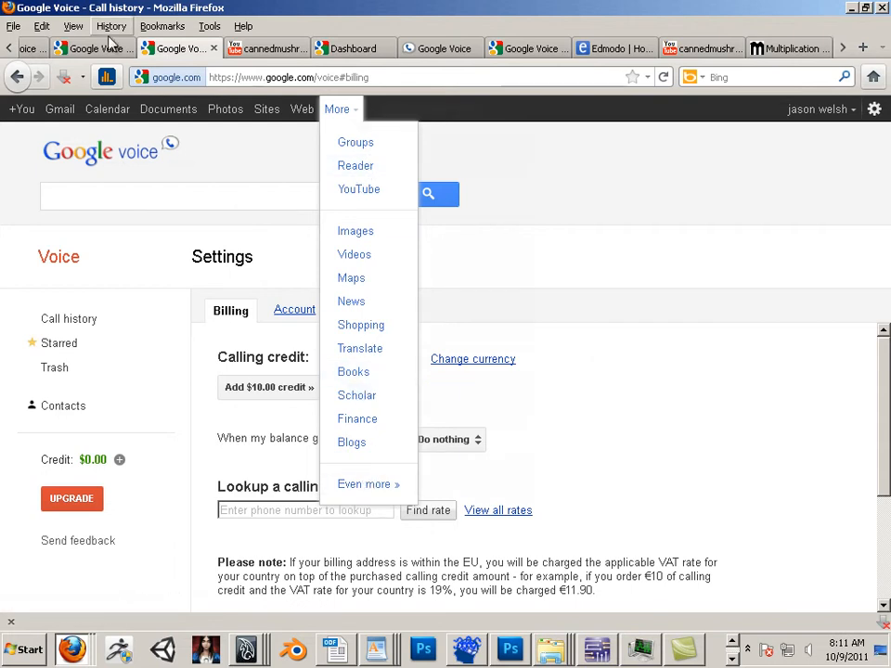
left_click(168, 110)
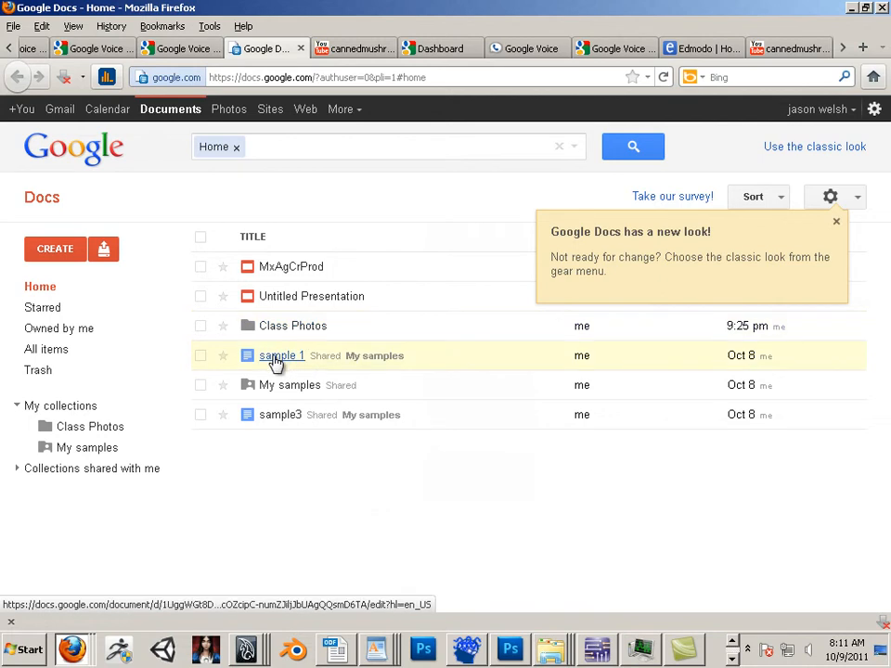
left_click(277, 358)
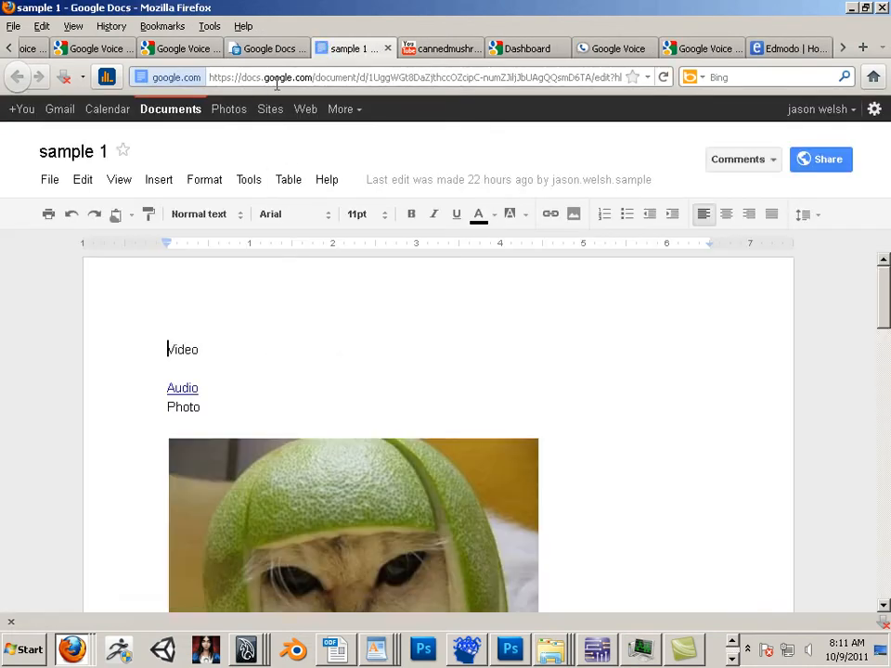
- Copy the sharing link of "sample 1" and save its visibility as Public on the web
left_click(817, 163)
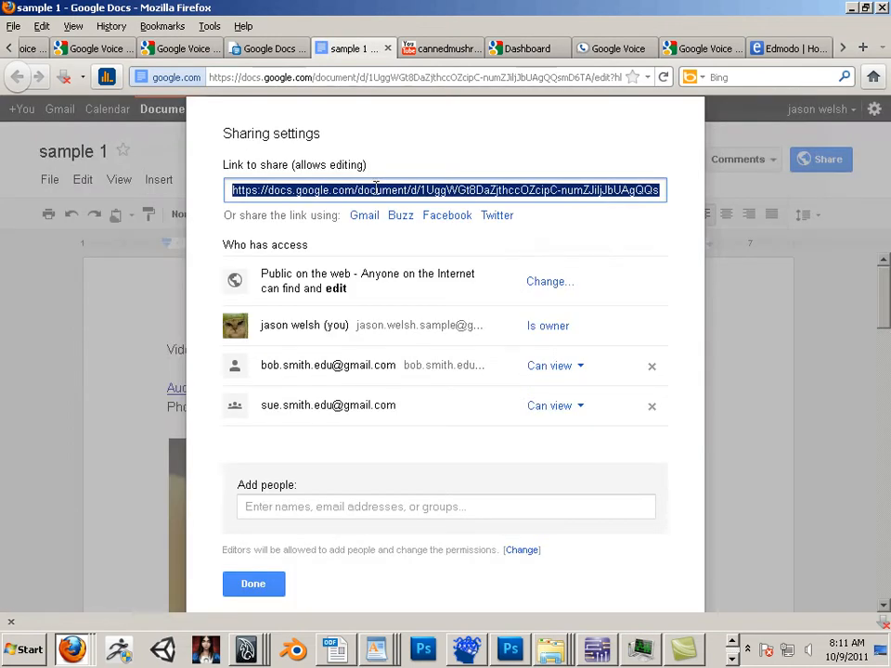
right_click(376, 189)
left_click(408, 241)
left_click(543, 283)
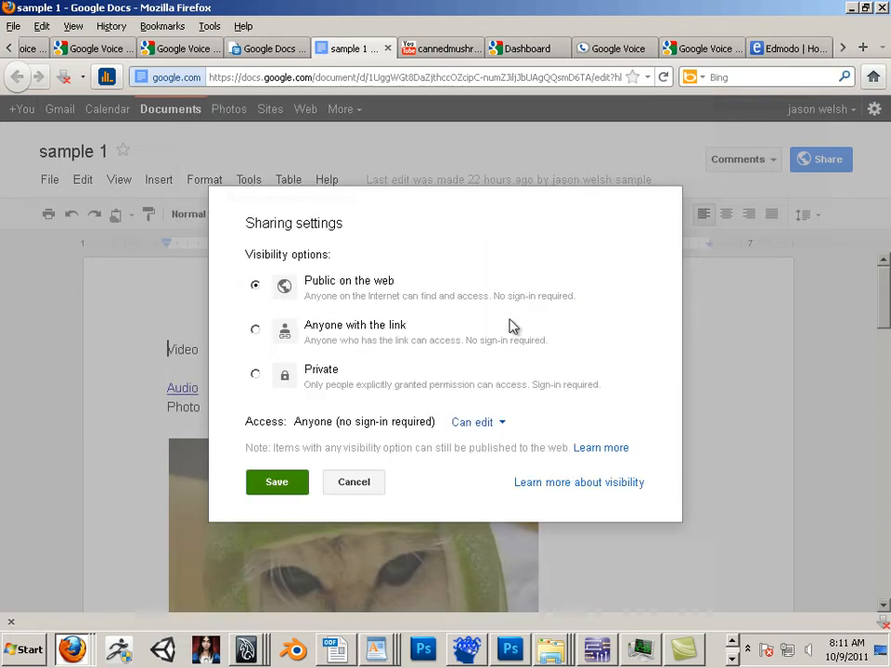
left_click(276, 487)
left_click(253, 584)
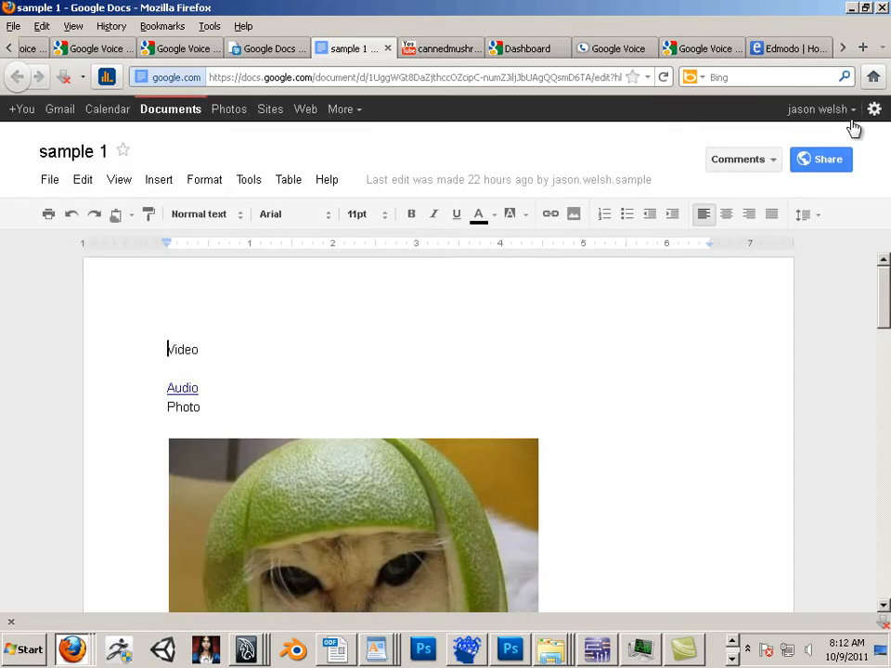
- Return to Edmodo, attach the copied link as "sample 1 - Google Docs" and send it to the Math group with the note "here"
left_click(797, 49)
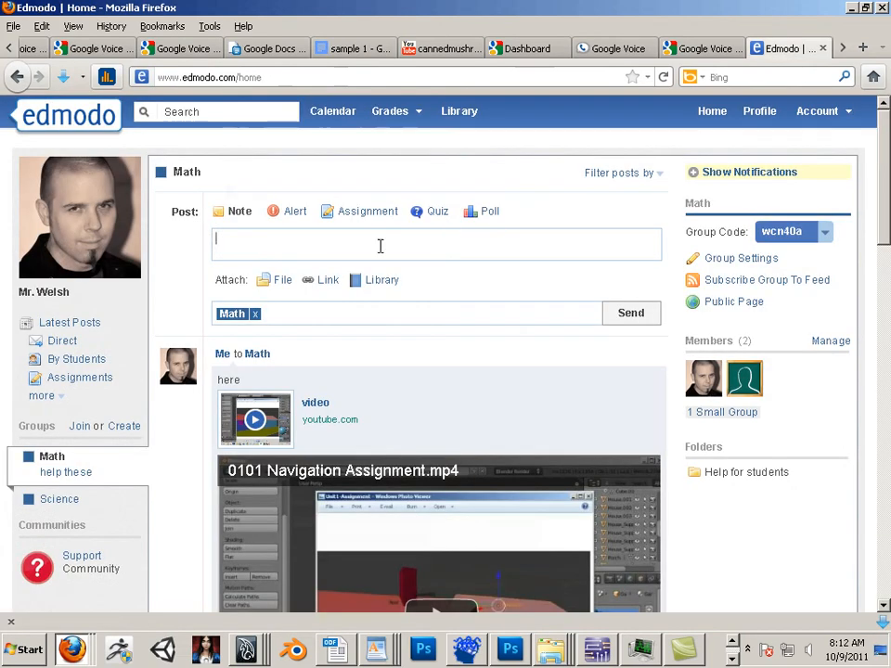
left_click(334, 256)
left_click(327, 281)
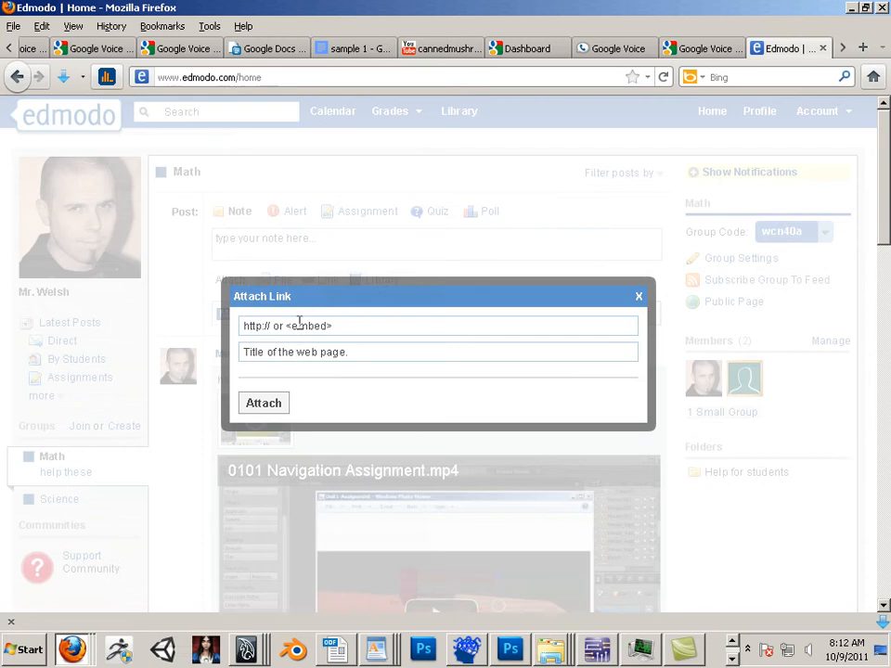
left_click(348, 330)
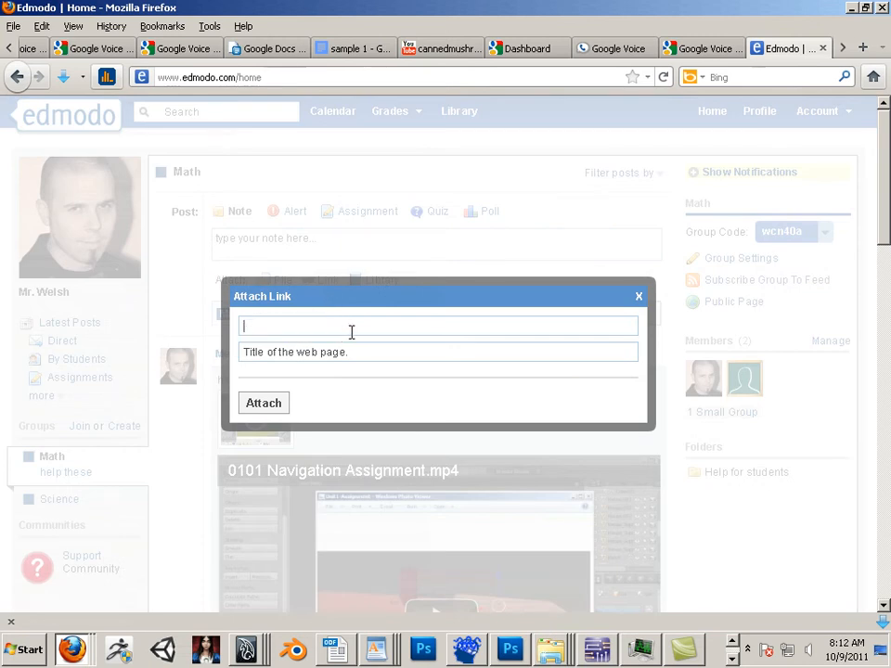
key("ctrl+v")
left_click(283, 402)
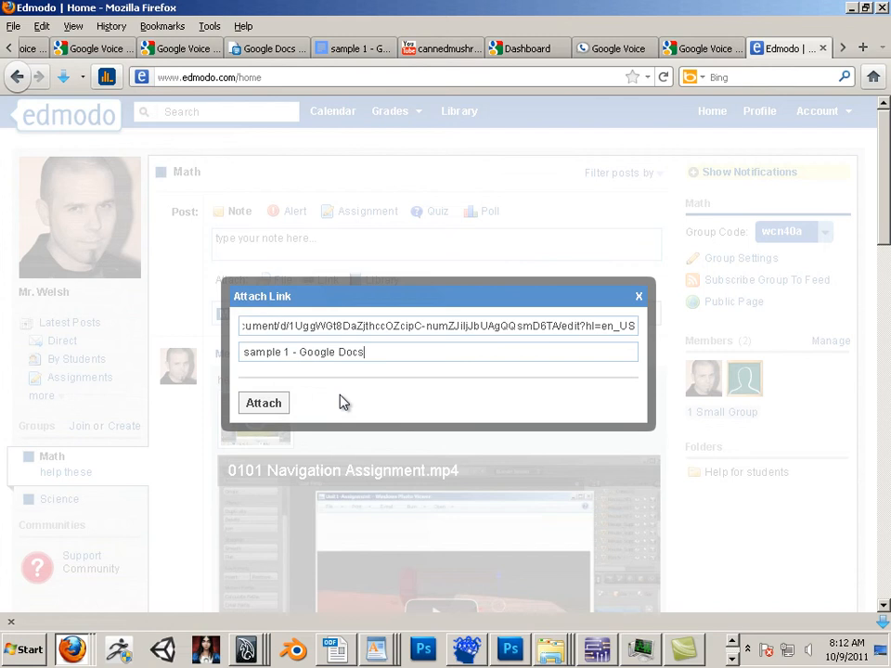
left_click(265, 404)
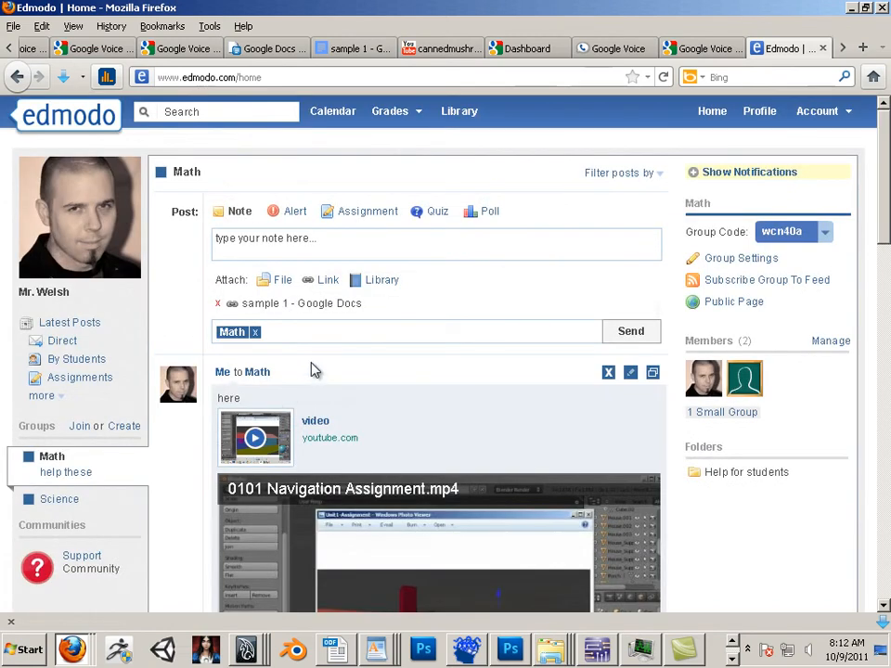
left_click(275, 253)
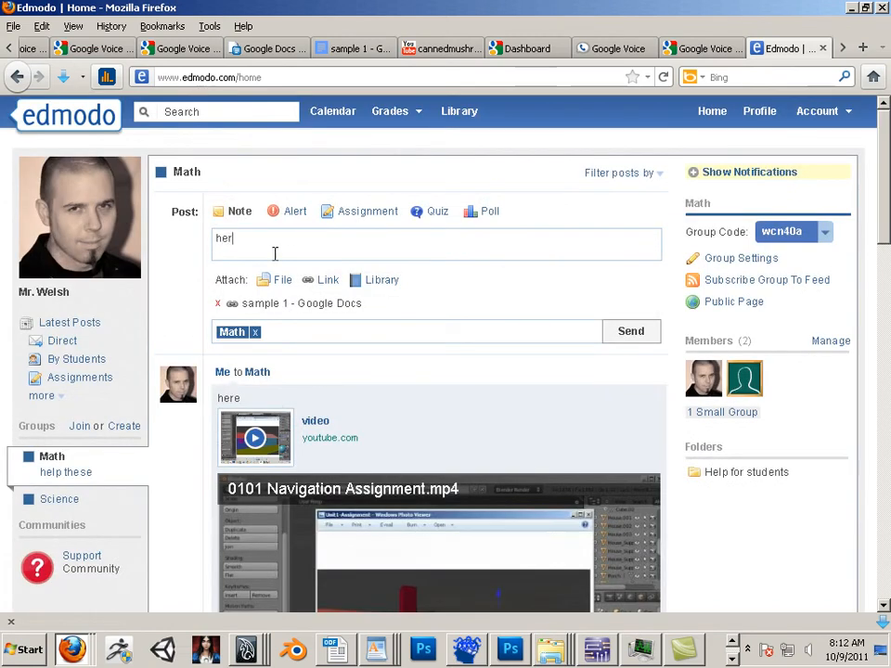
left_click(636, 334)
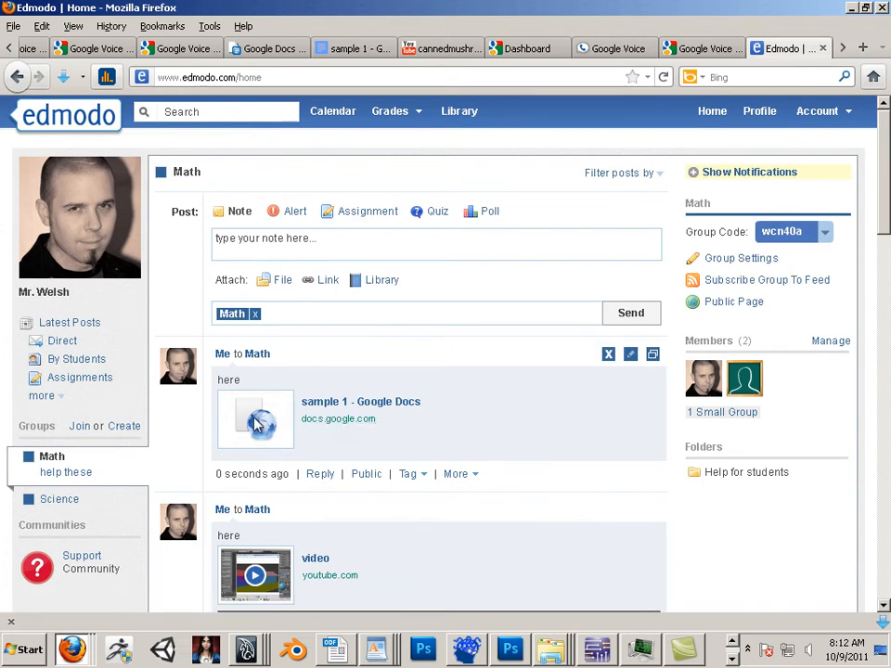
- Open the sample 1 document from the new Math post, look through its content and return to Edmodo
left_click(336, 403)
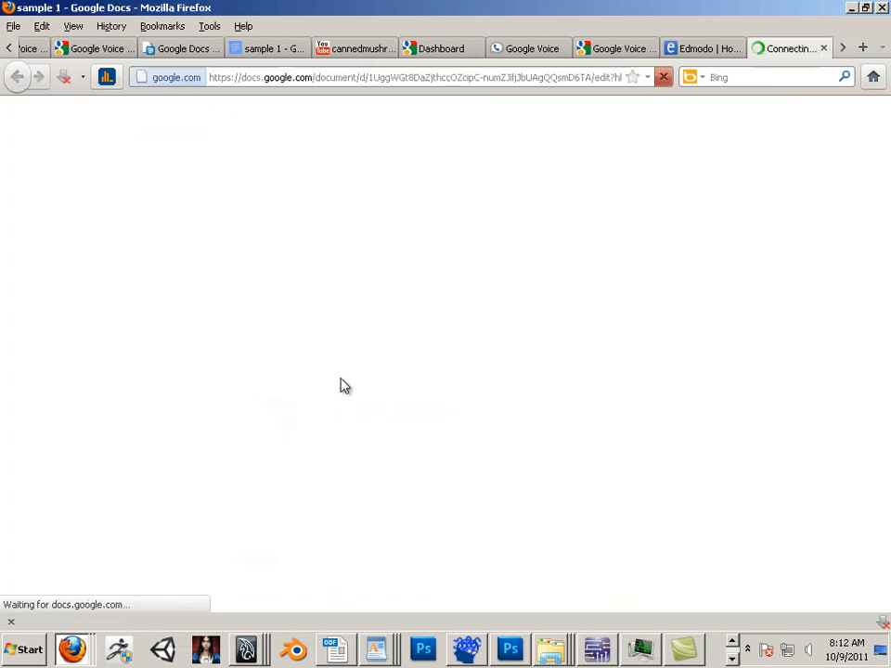
scroll(321, 374, "down", 3)
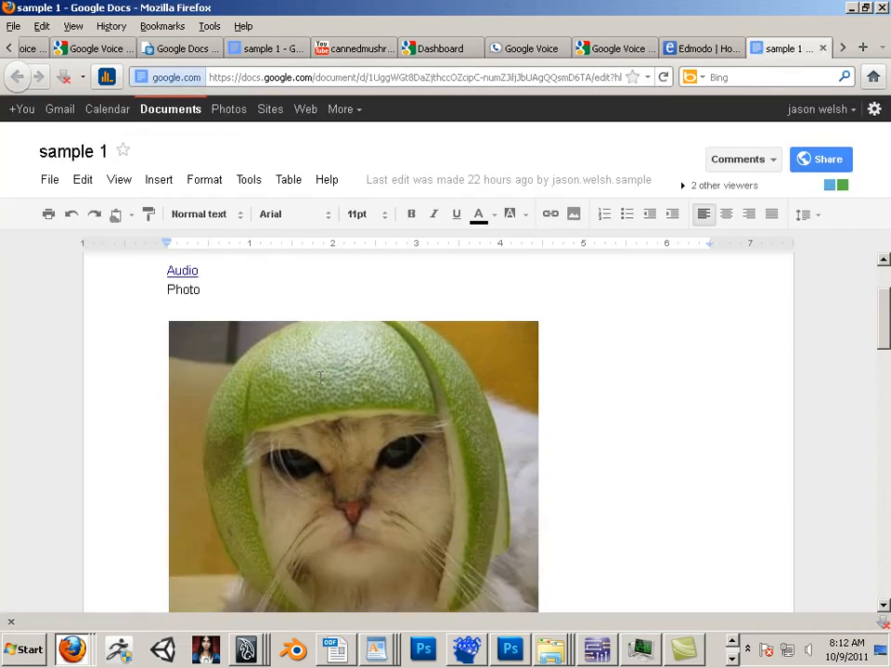
scroll(319, 379, "up", 3)
left_click(710, 50)
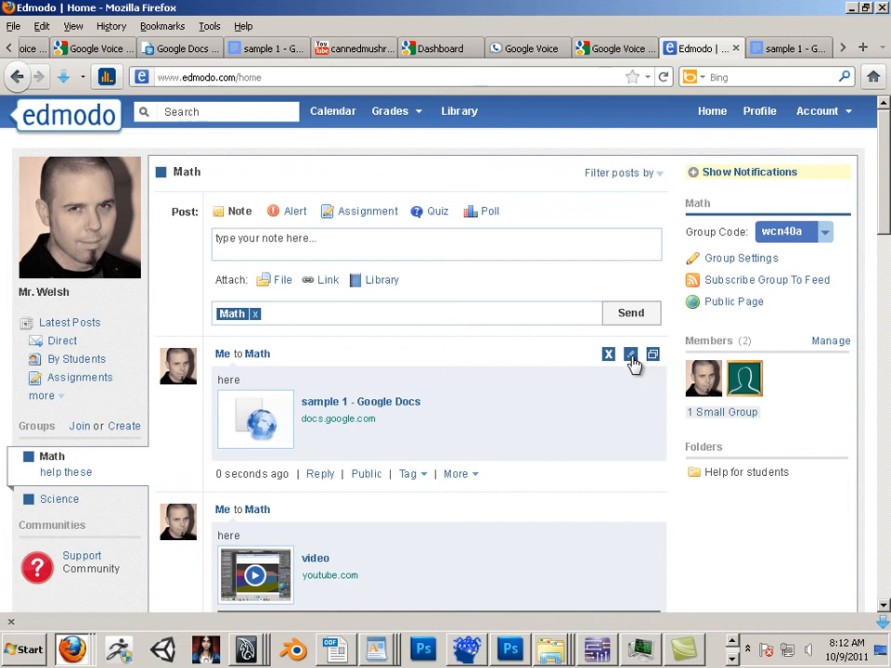
- Open the note texts of the sample 1 post and the video post for editing to see what can be changed
left_click(632, 356)
scroll(547, 418, "down", 2)
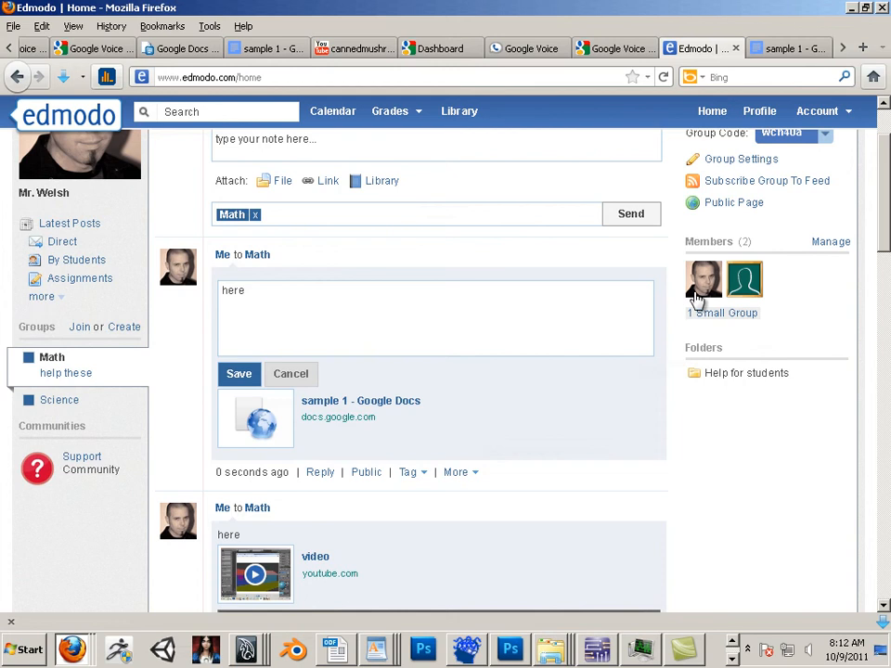
scroll(558, 357, "down", 6)
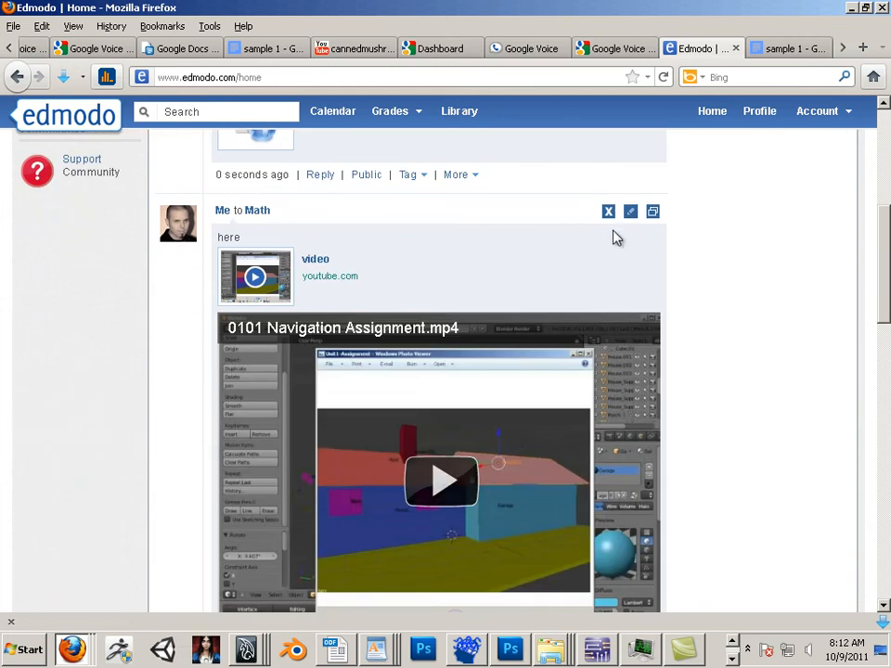
left_click(631, 212)
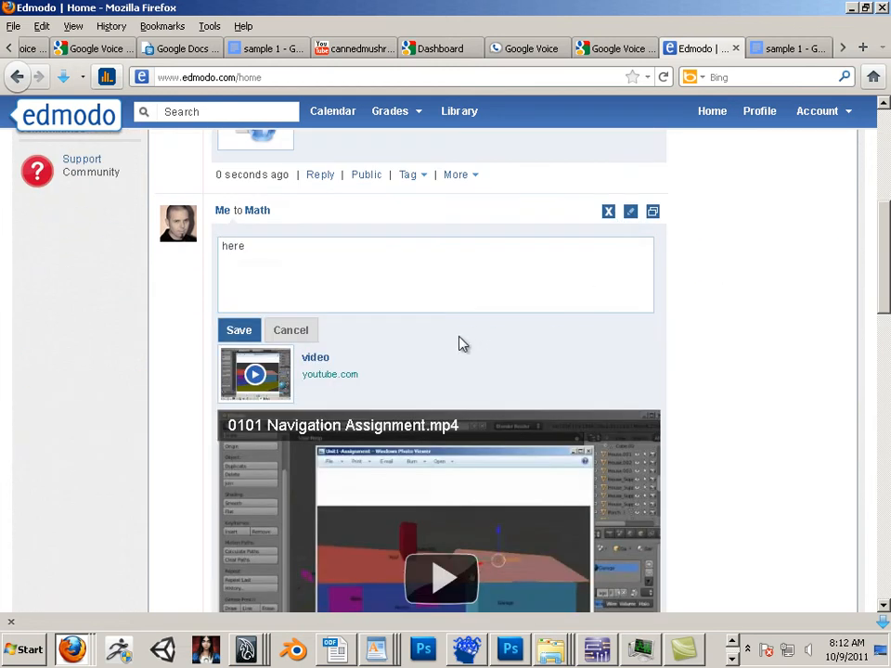
scroll(440, 344, "down", 2)
scroll(440, 348, "up", 2)
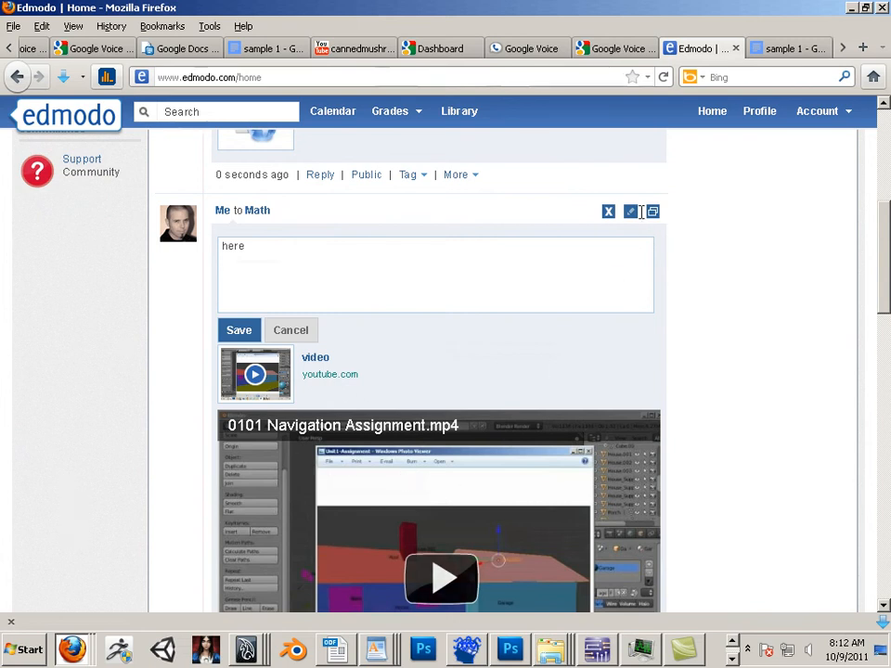
- Open the "Change your profile picture" assignment for editing and examine its title, description and due date fields
scroll(512, 343, "down", 10)
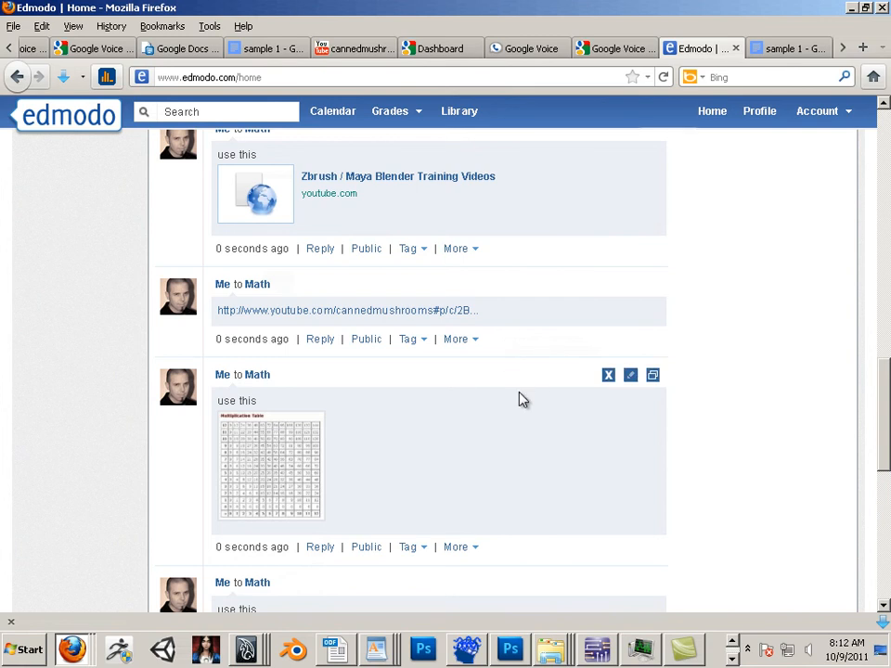
scroll(521, 400, "down", 5)
scroll(442, 459, "down", 5)
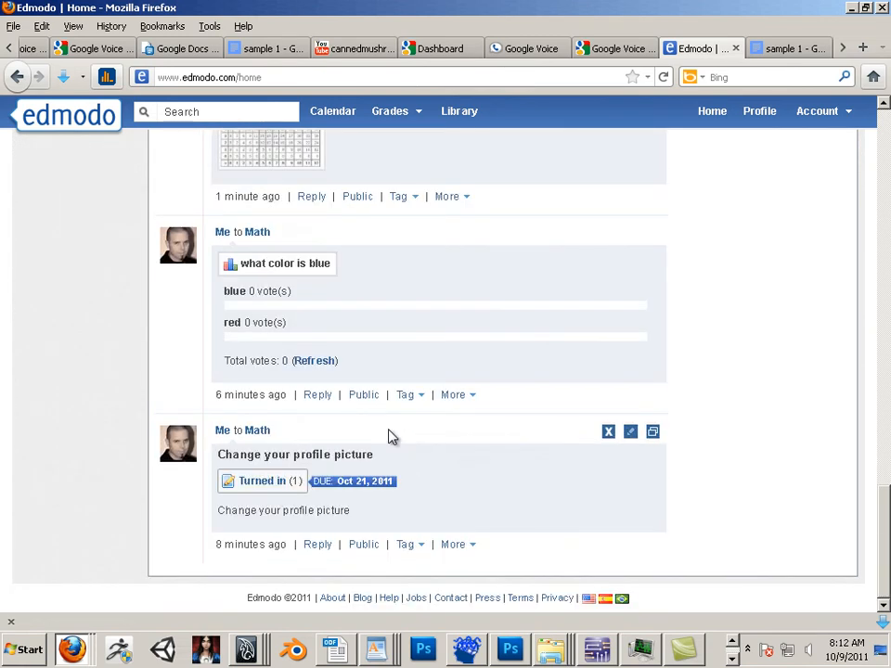
left_click(630, 433)
scroll(436, 487, "down", 2)
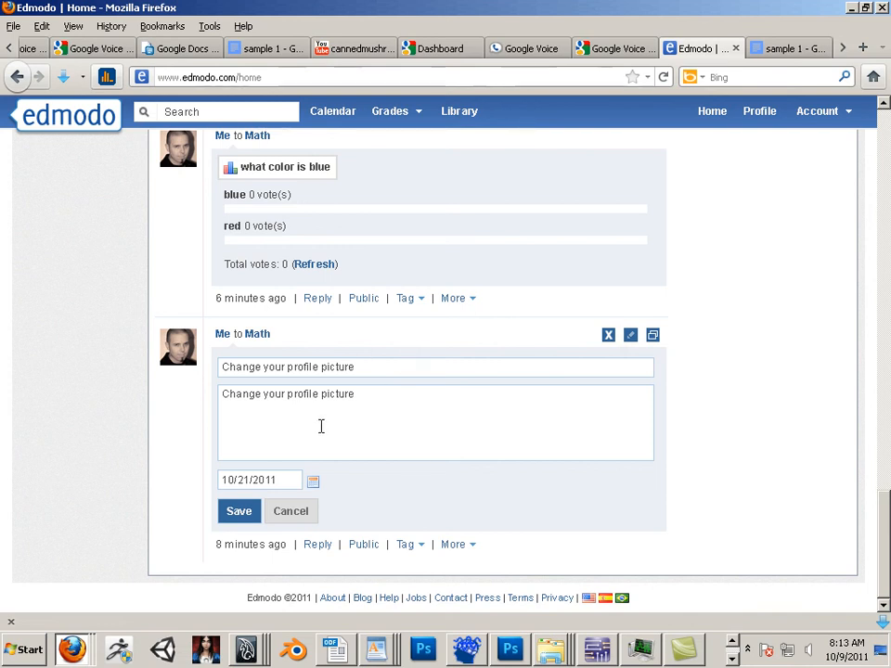
- Compare the editing options on the "what color is blue" poll with those on the other Math posts
scroll(623, 246, "up", 3)
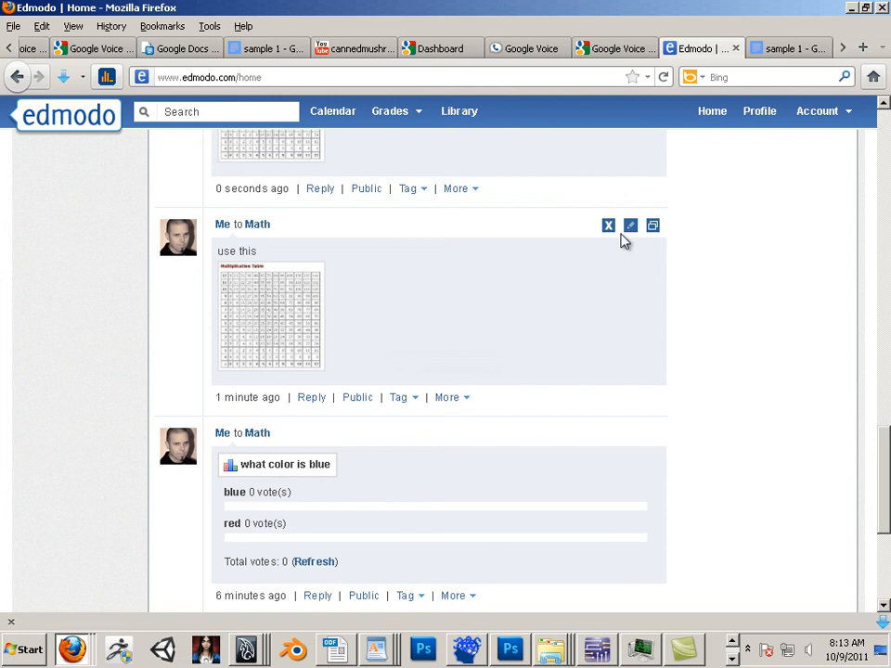
scroll(624, 239, "down", 3)
scroll(630, 267, "up", 1)
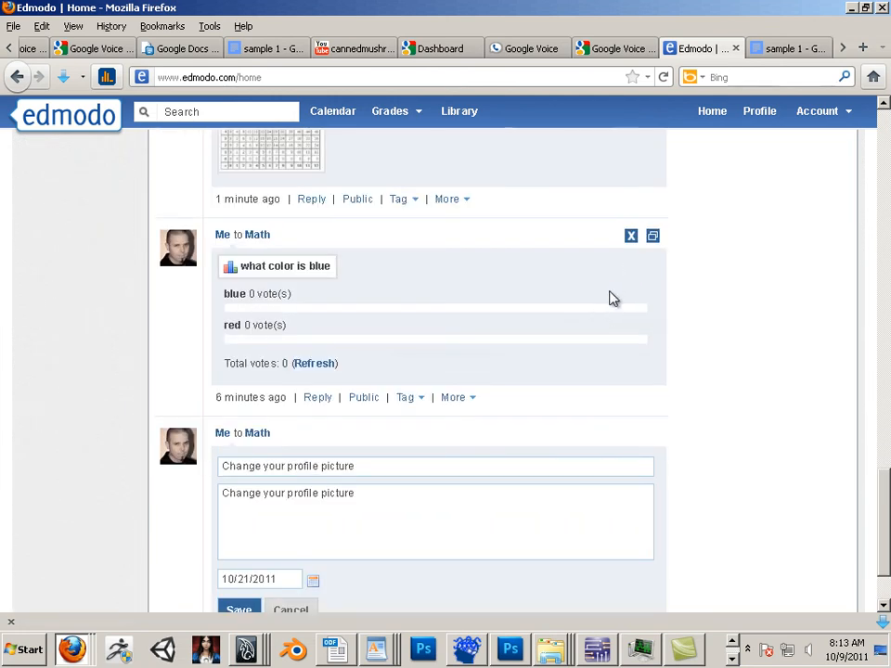
scroll(613, 298, "up", 10)
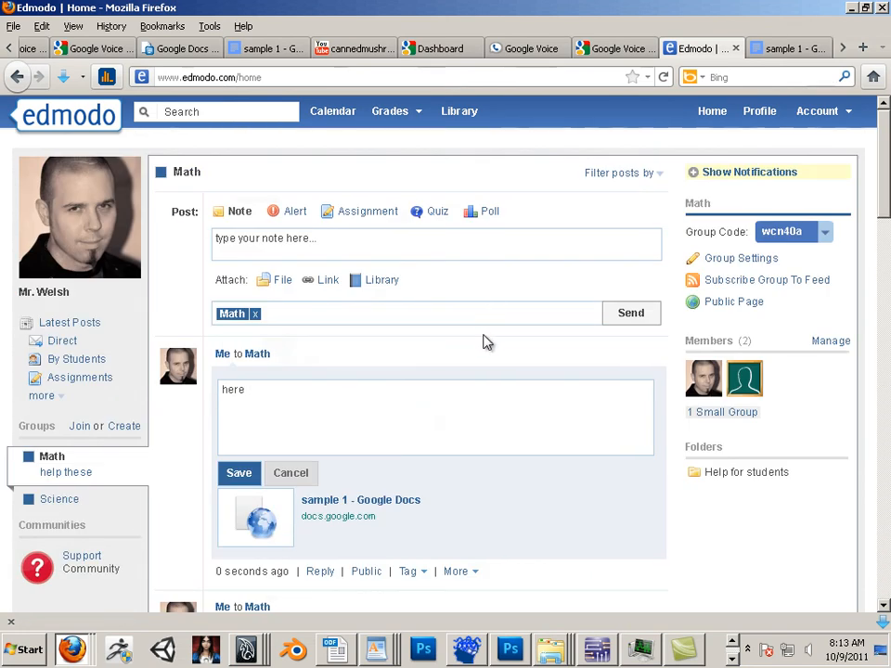
scroll(384, 232, "down", 12)
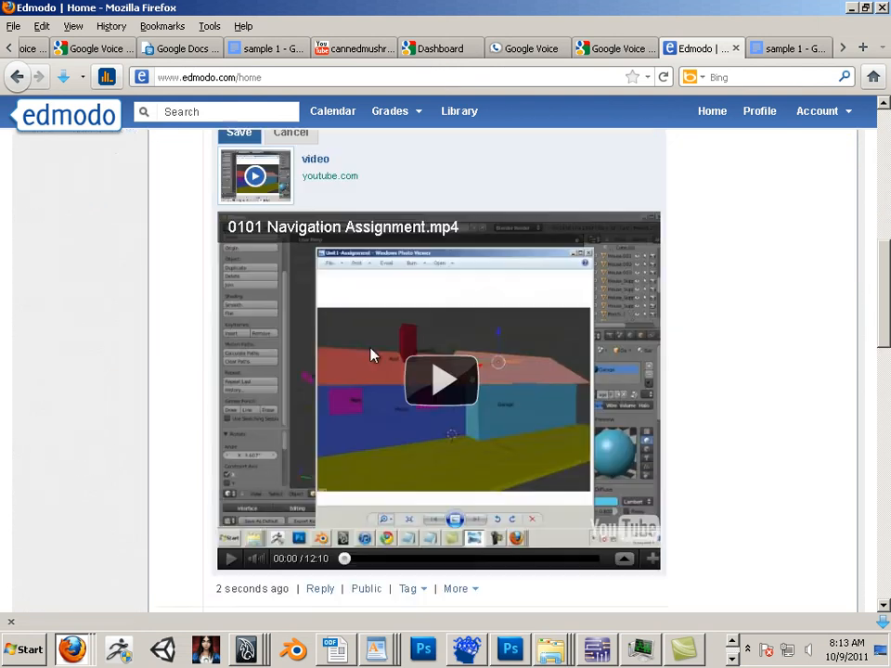
scroll(369, 362, "up", 8)
scroll(370, 362, "up", 5)
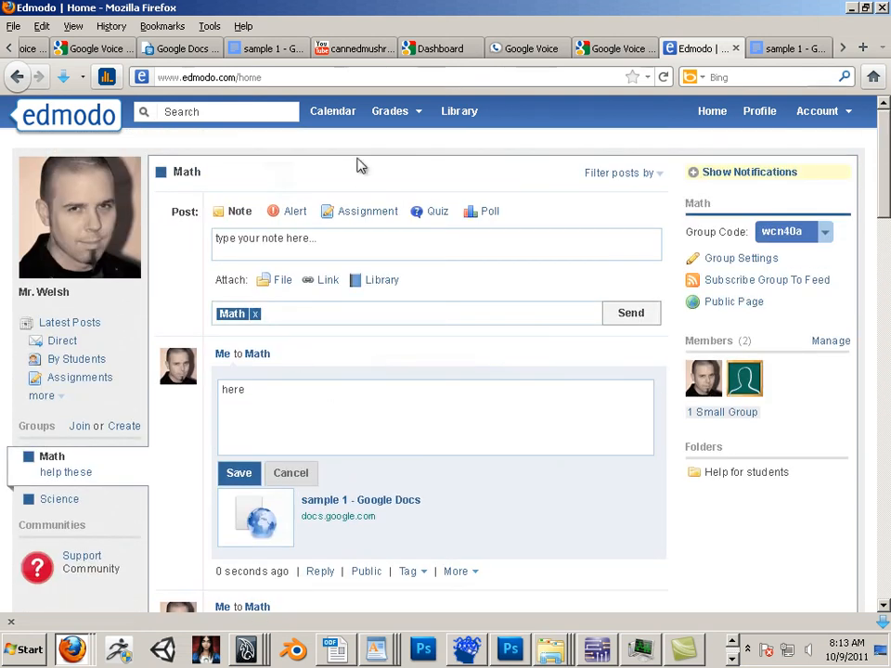
- Check the assignment due dates in the October 2011 calendar and return to the home page
left_click(328, 114)
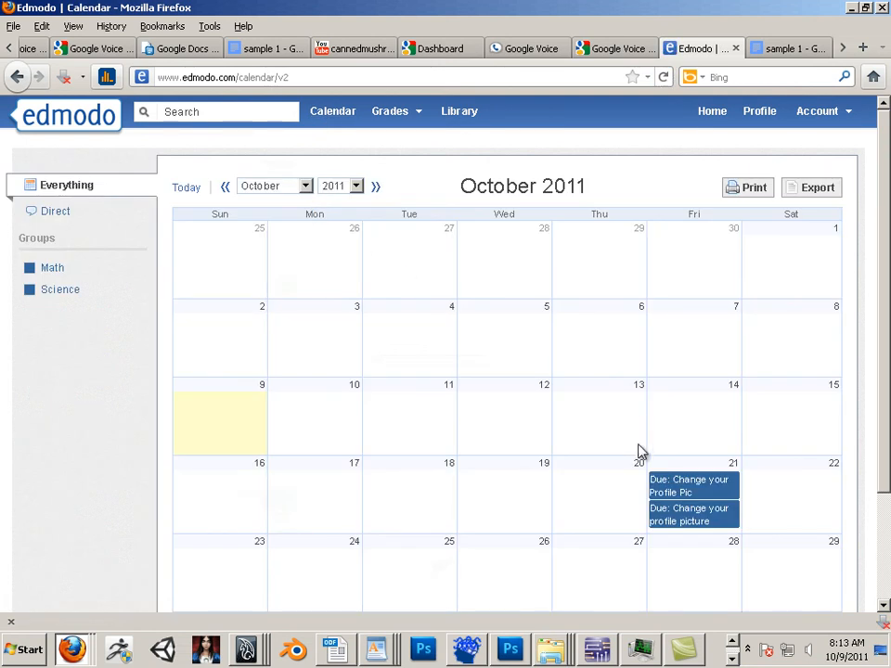
mouse_move(679, 482)
left_mouse_down()
mouse_move(691, 437)
mouse_move(685, 427)
mouse_move(670, 465)
left_mouse_up()
left_click(718, 115)
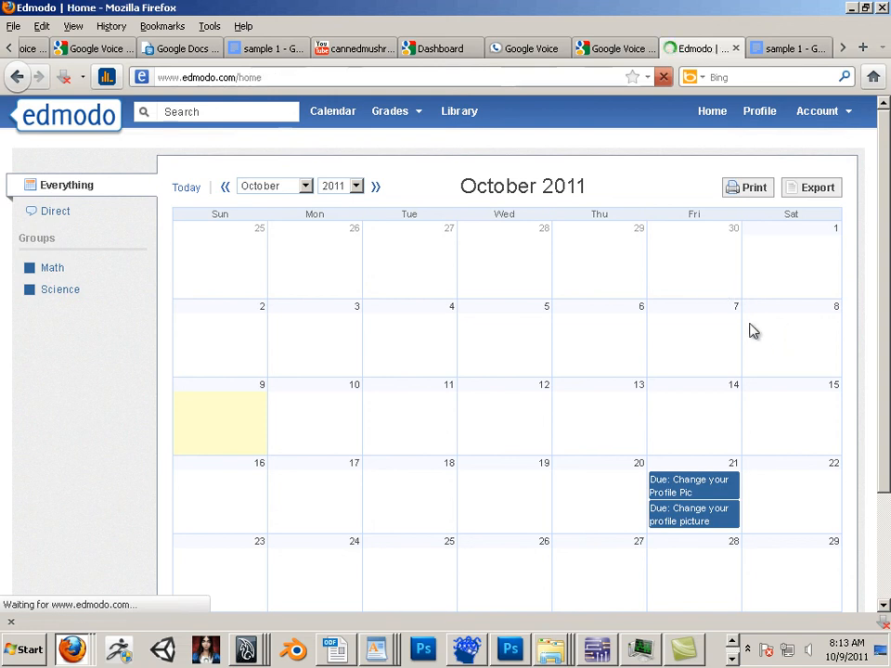